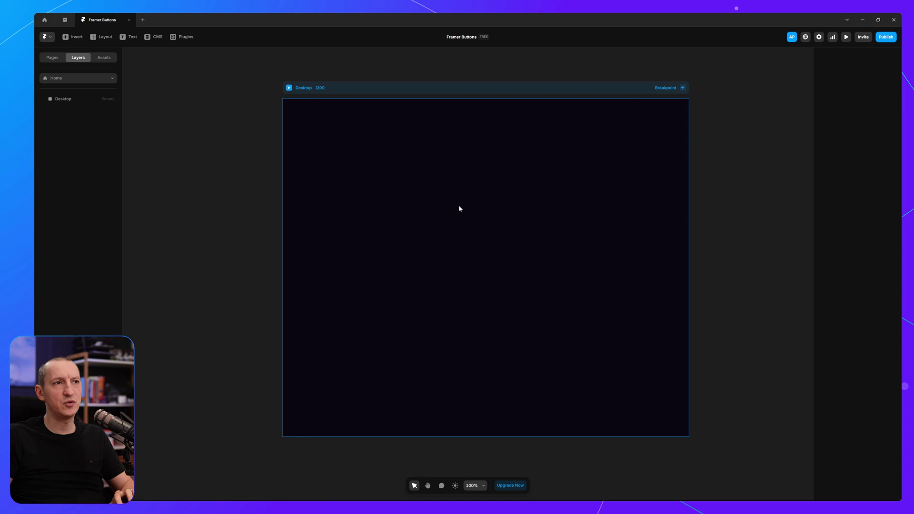
Step: Add a 'Button Label' text layer in the Desktop frame and move it toward the centre
{"action": "left_click", "coordinate": [129, 37]}
{"action": "left_click", "coordinate": [438, 190]}
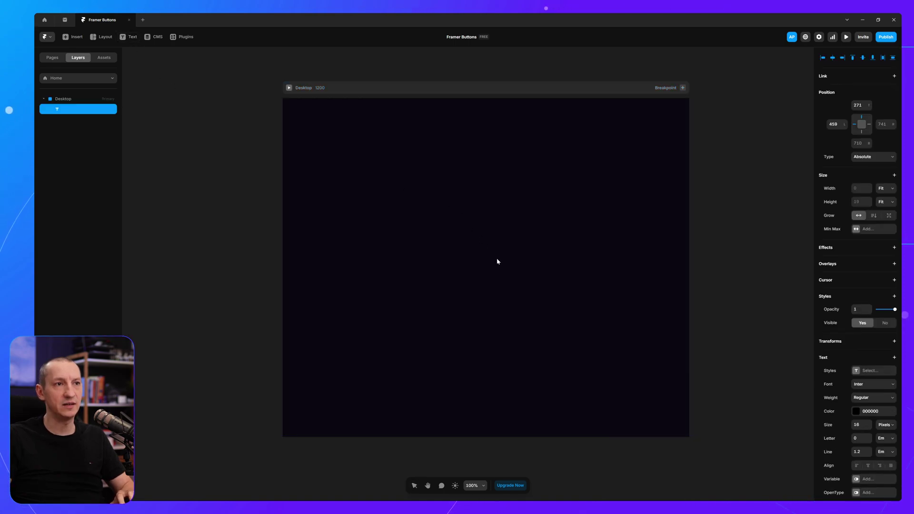
{"action": "type", "text": "Button"}
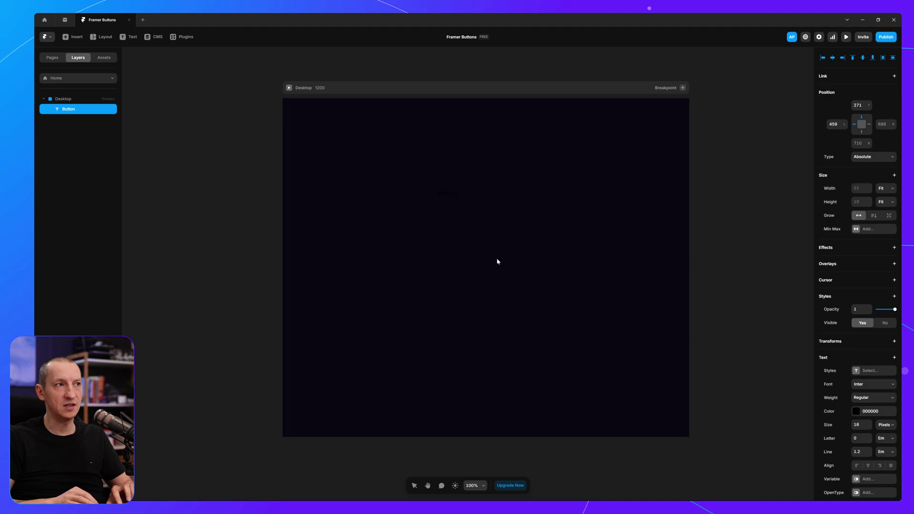
{"action": "type", "text": " Label"}
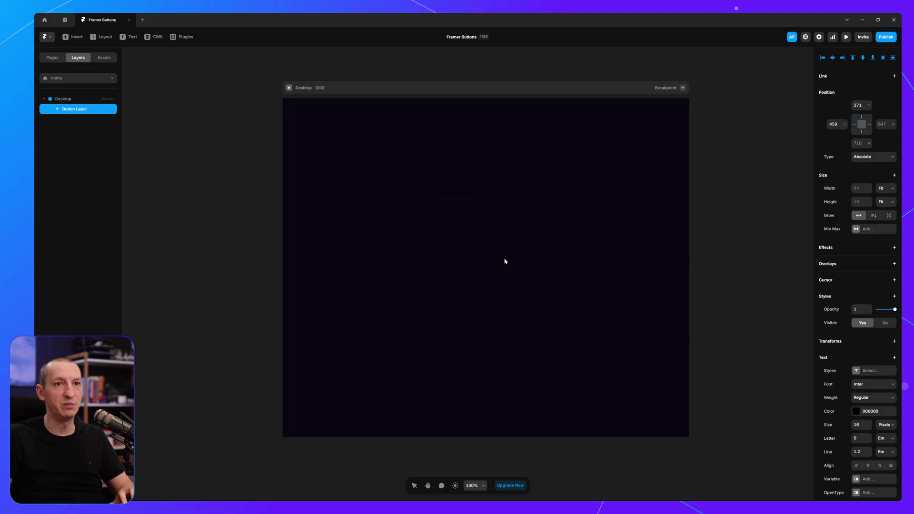
{"action": "key", "text": "Escape"}
{"action": "left_click_drag", "start_coordinate": [461, 195], "coordinate": [471, 206]}
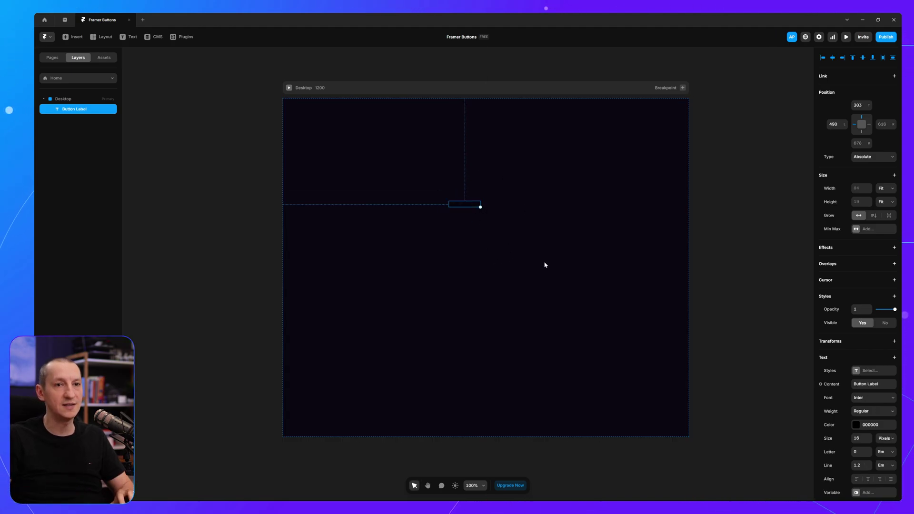
Step: Set the Button Label text colour to white (FFFFFF)
{"action": "left_click", "coordinate": [855, 428]}
{"action": "left_click", "coordinate": [725, 393]}
{"action": "left_click", "coordinate": [729, 202]}
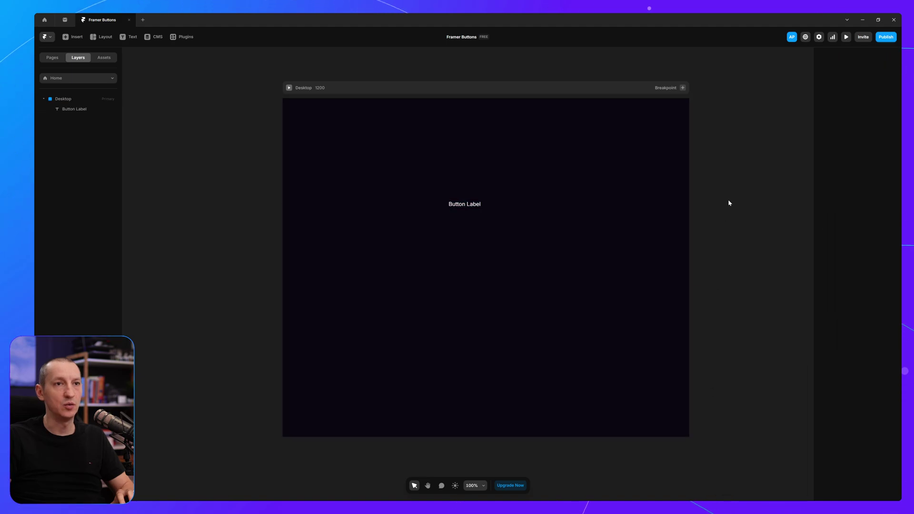
{"action": "left_click", "coordinate": [466, 205]}
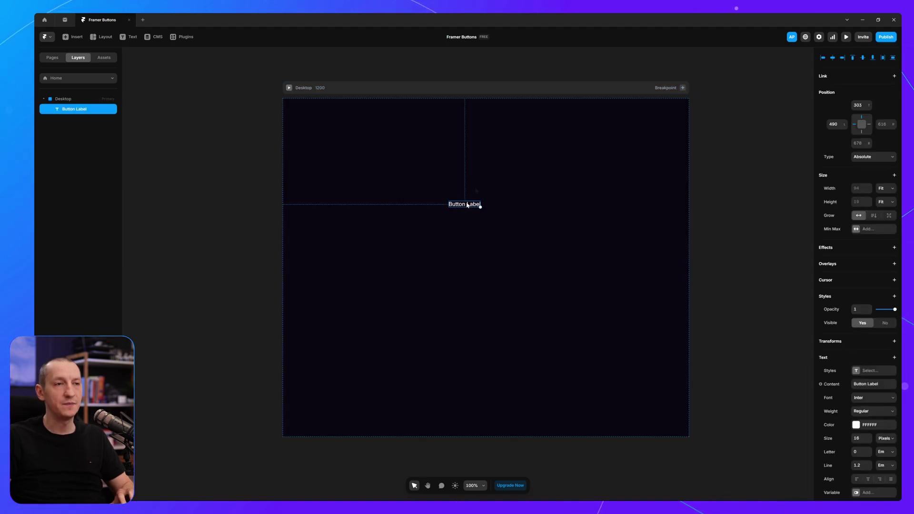
{"action": "left_click", "coordinate": [479, 200]}
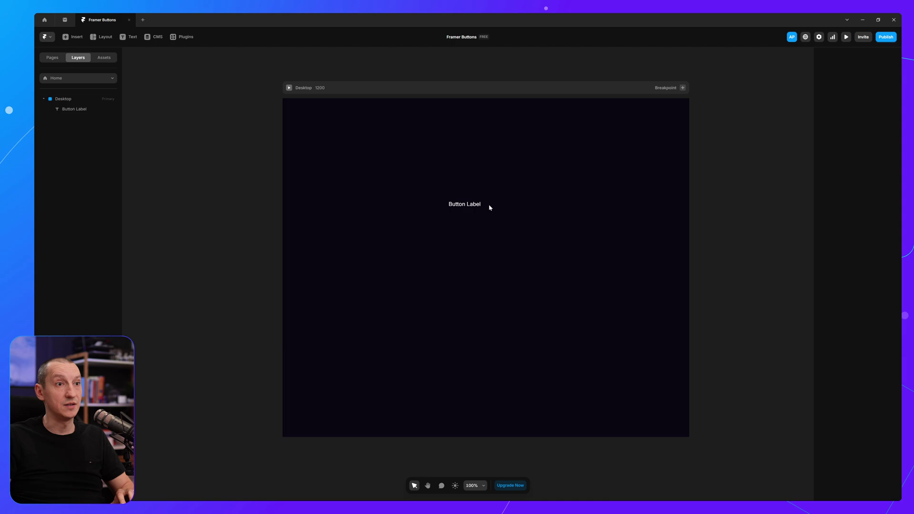
Step: Insert a Hero icon onto the Desktop frame and size it 20×20
{"action": "left_click", "coordinate": [79, 38]}
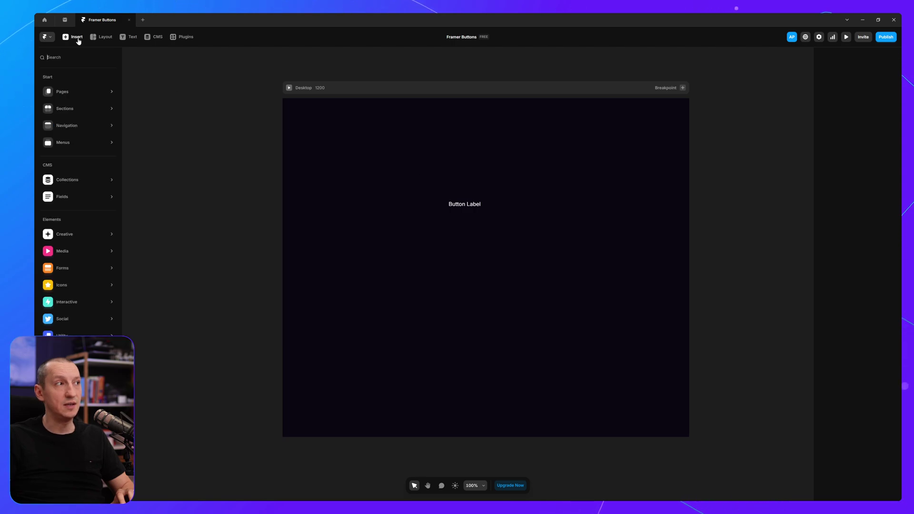
{"action": "mouse_move", "coordinate": [97, 288]}
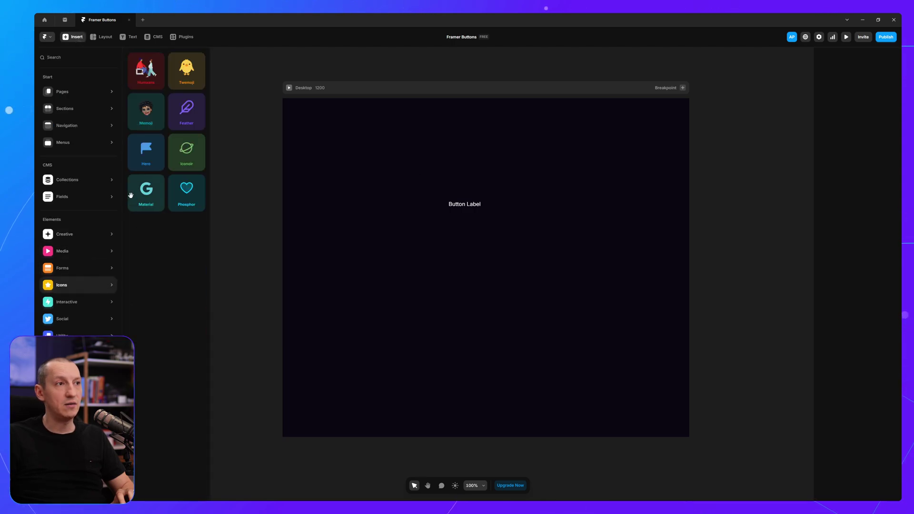
{"action": "left_click_drag", "start_coordinate": [141, 155], "coordinate": [502, 193]}
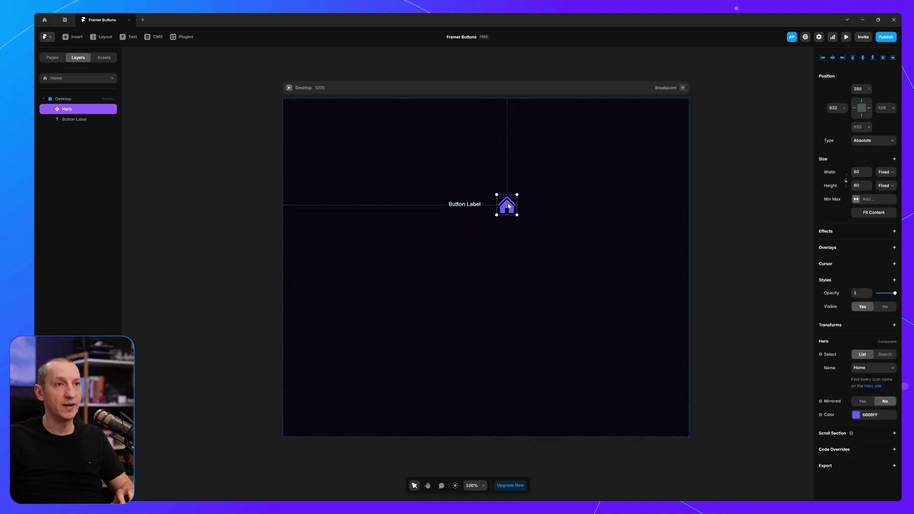
{"action": "double_click", "coordinate": [857, 172]}
{"action": "type", "text": "20"}
{"action": "key", "text": "Return"}
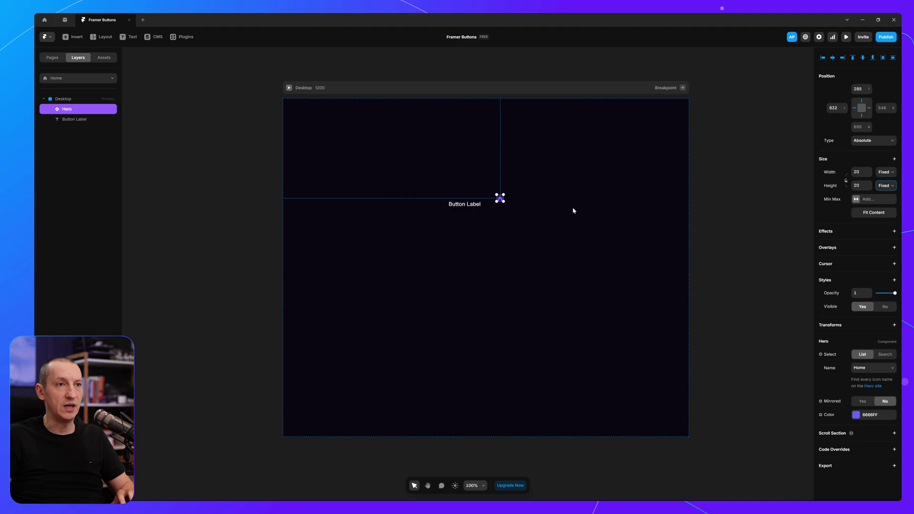
Step: Zoom in and move the Button Label text right, next to the icon
{"action": "left_click", "coordinate": [573, 208]}
{"action": "scroll", "coordinate": [485, 204], "scroll_direction": "up", "scroll_amount": 5}
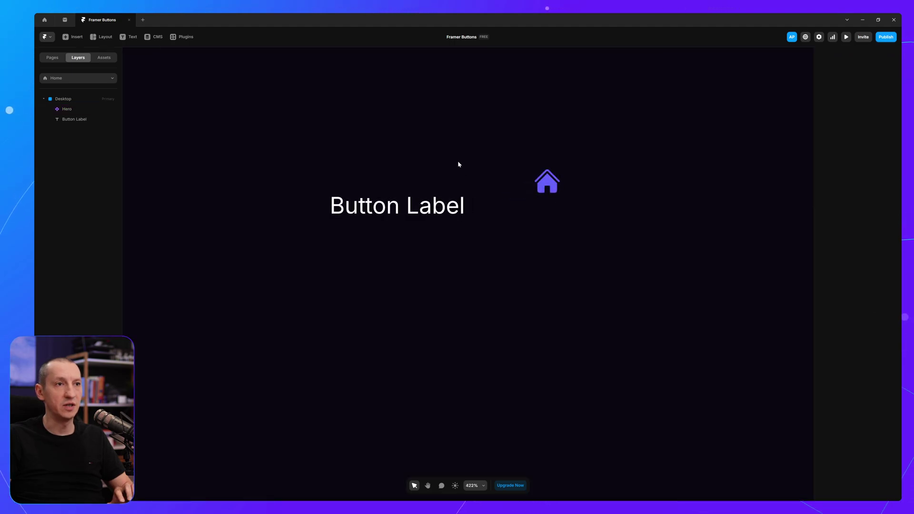
{"action": "left_click", "coordinate": [495, 192]}
{"action": "left_click_drag", "start_coordinate": [495, 191], "coordinate": [511, 191]}
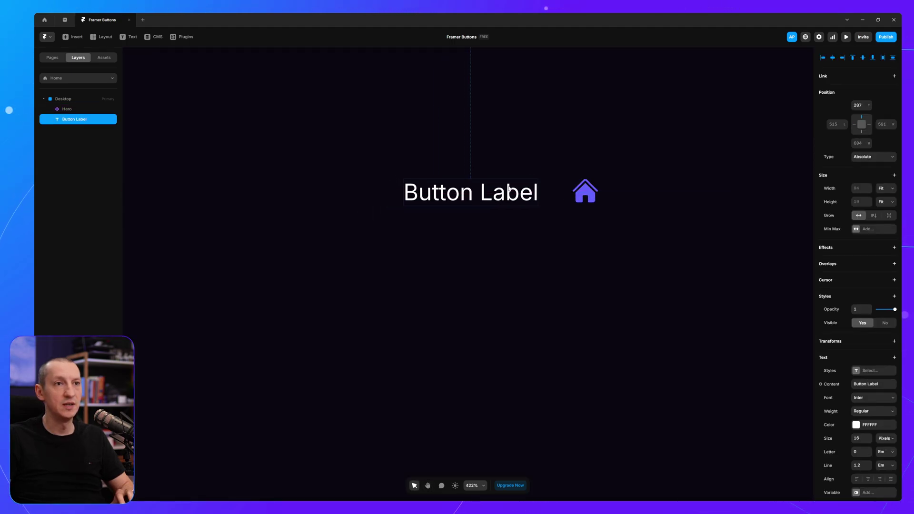
Step: Wrap the label and icon in a horizontal stack with a gap of 8
{"action": "left_click", "coordinate": [497, 233]}
{"action": "left_click_drag", "start_coordinate": [357, 128], "coordinate": [672, 269]}
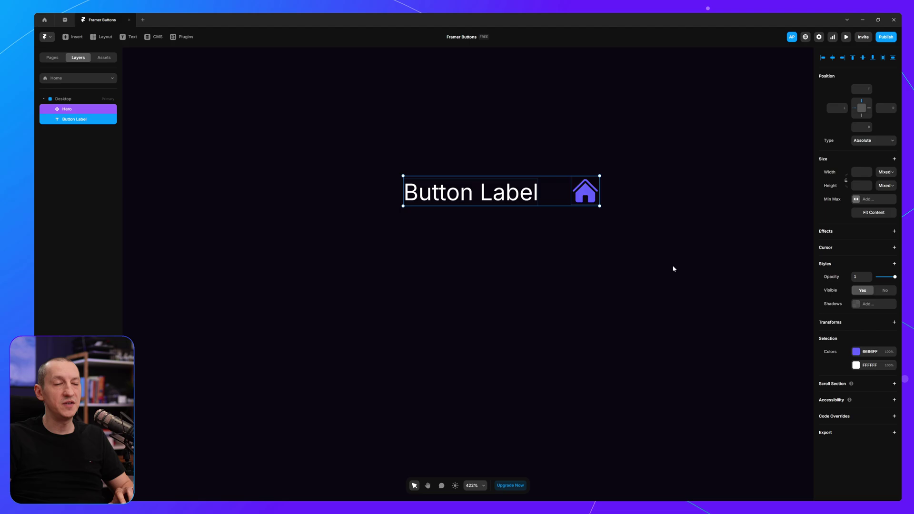
{"action": "key", "text": "ctrl+Return"}
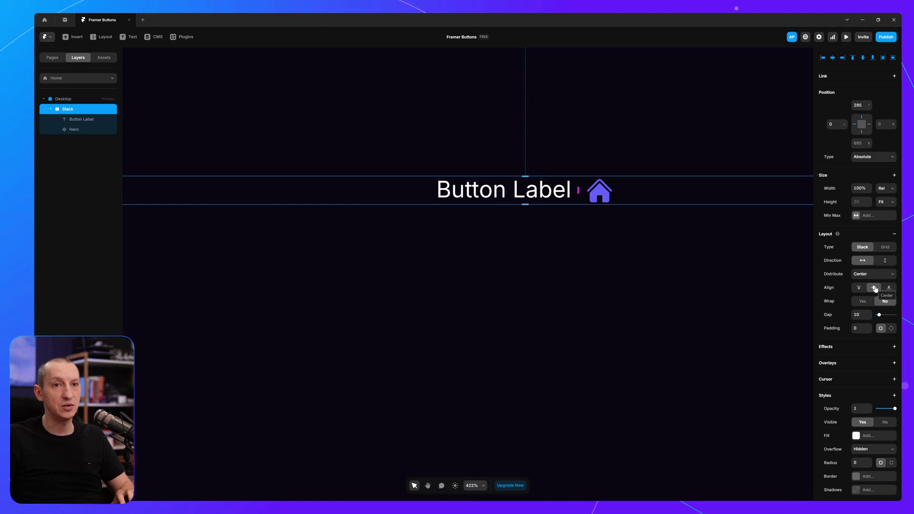
{"action": "left_click", "coordinate": [862, 315]}
{"action": "type", "text": "8"}
{"action": "key", "text": "Tab"}
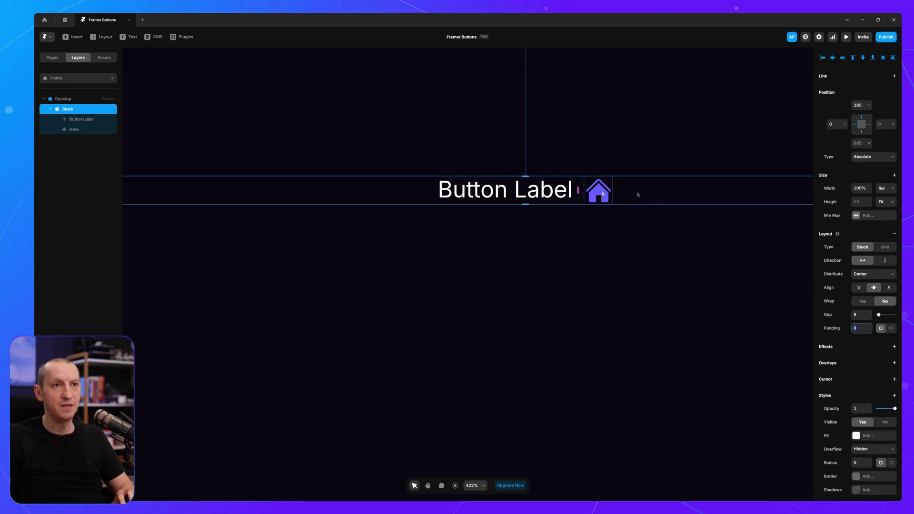
Step: Change the Hero icon to Cube and colour it white
{"action": "left_click", "coordinate": [598, 190]}
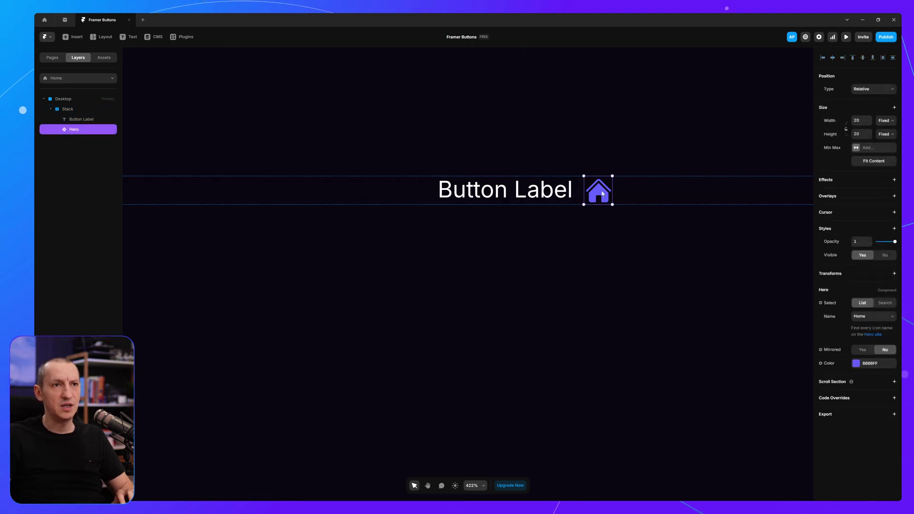
{"action": "left_click", "coordinate": [881, 322]}
{"action": "left_click", "coordinate": [852, 320]}
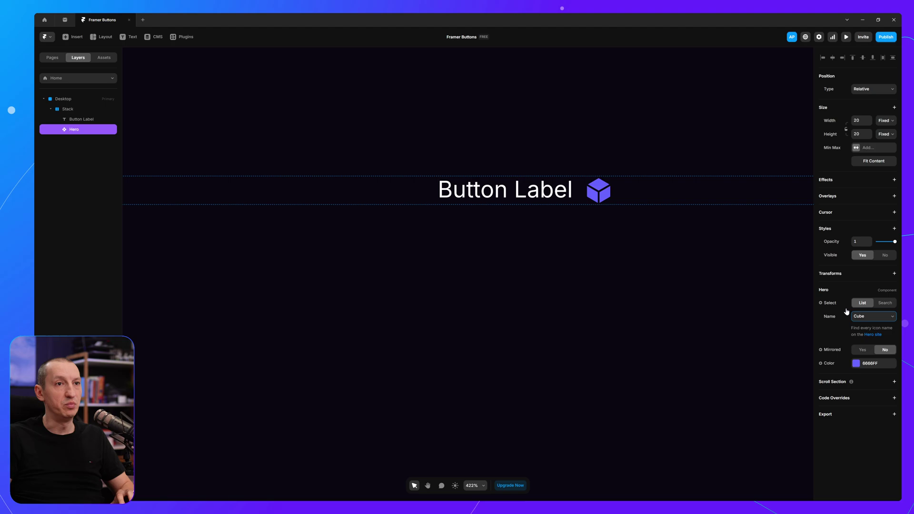
{"action": "left_click", "coordinate": [533, 235]}
{"action": "key", "text": "ctrl+z"}
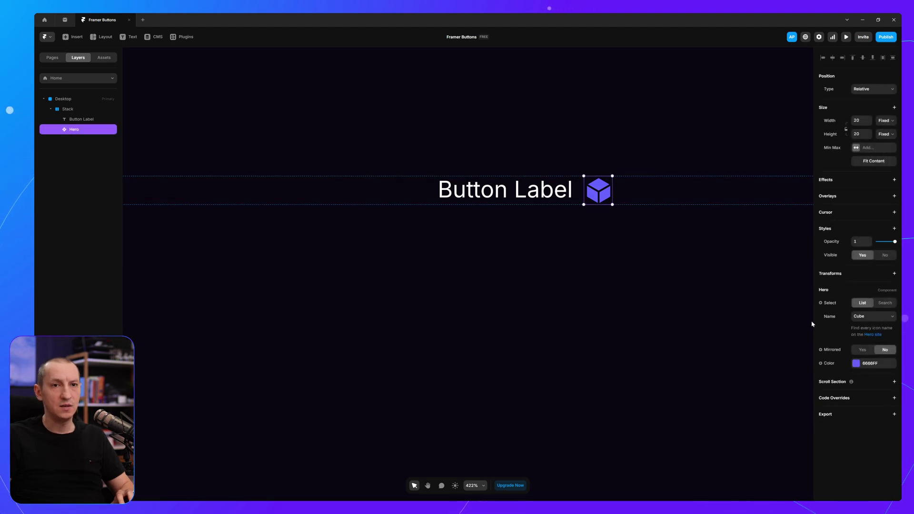
{"action": "left_click", "coordinate": [856, 364]}
{"action": "left_click_drag", "start_coordinate": [764, 391], "coordinate": [690, 351]}
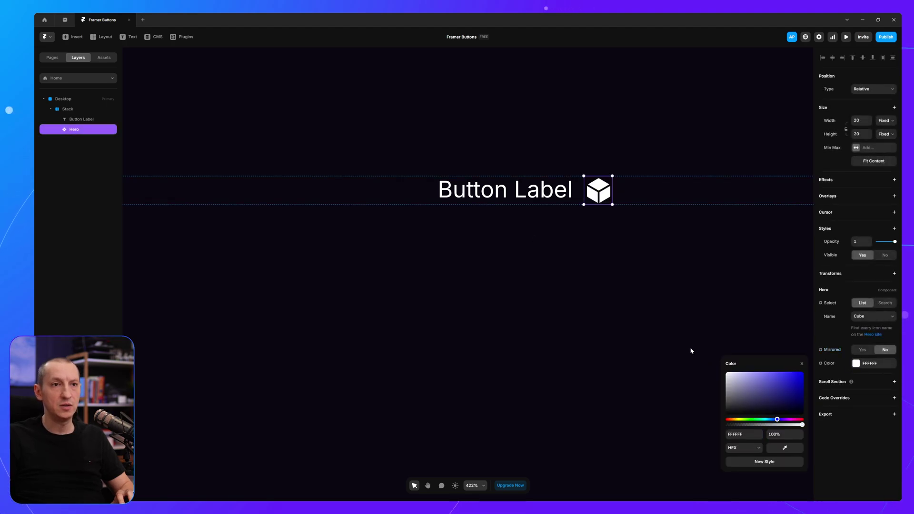
{"action": "left_click", "coordinate": [641, 262]}
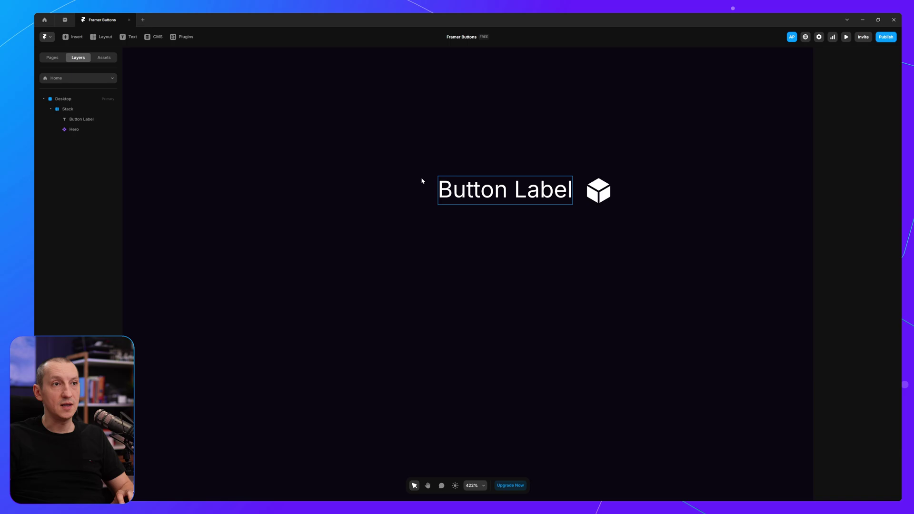
Step: Rename the stack layer to 'Button'
{"action": "left_click", "coordinate": [504, 202]}
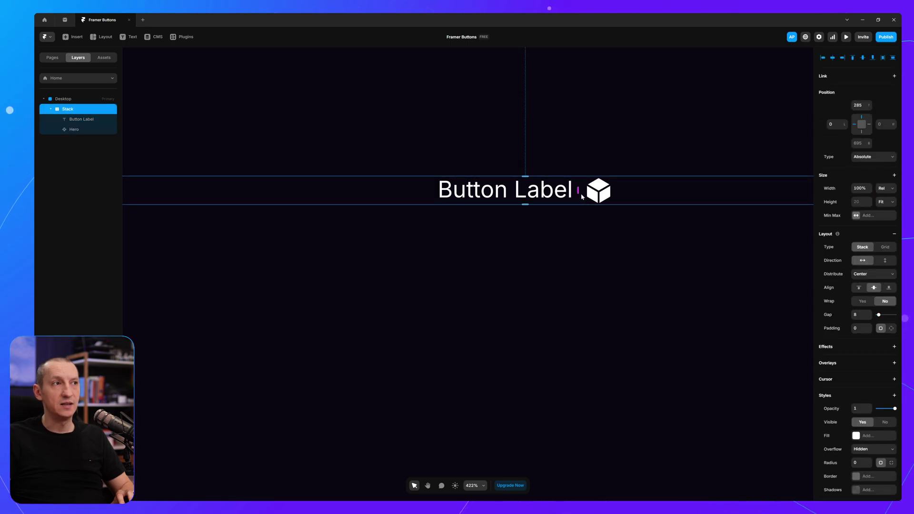
{"action": "double_click", "coordinate": [68, 109]}
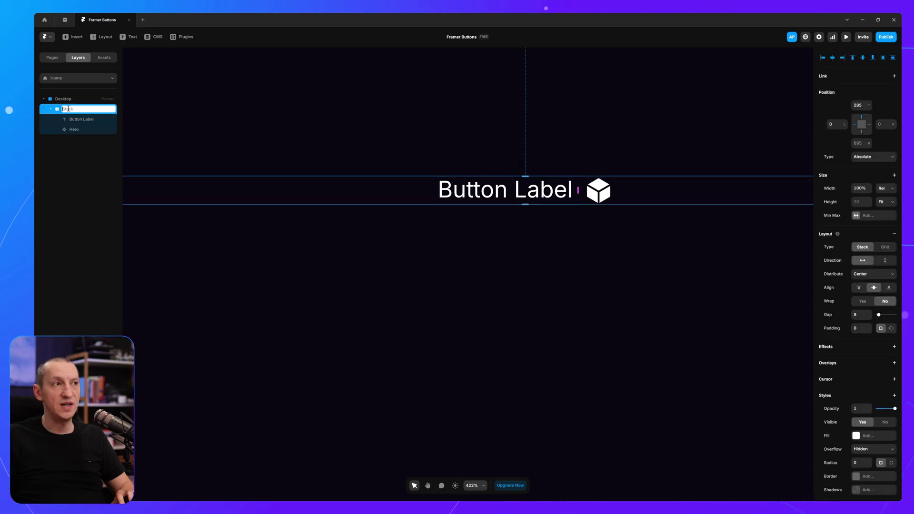
{"action": "type", "text": "Button"}
{"action": "key", "text": "Return"}
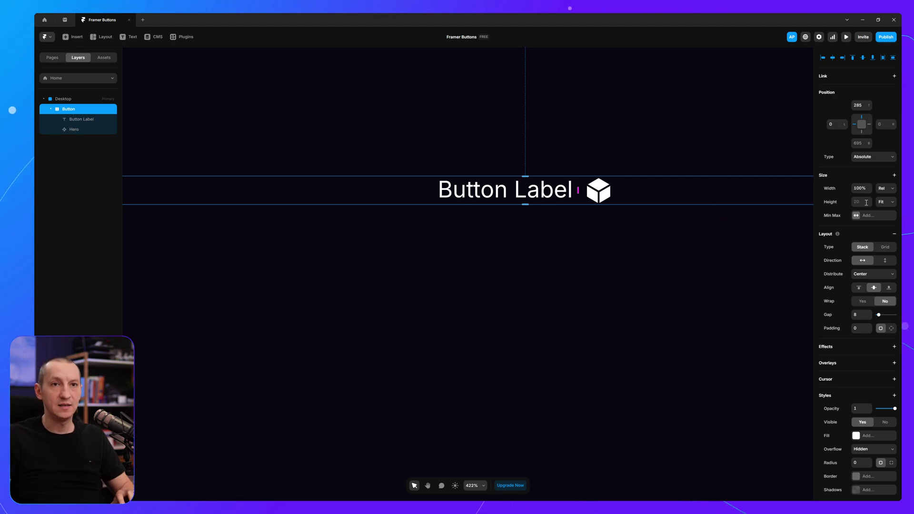
Step: Set the Button's width to Fit Content and add a purple 530FDB fill
{"action": "left_click", "coordinate": [884, 189]}
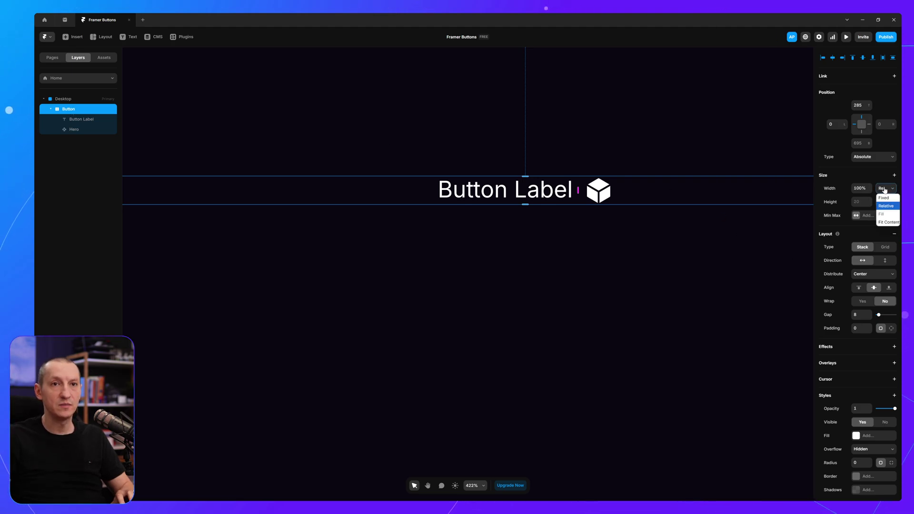
{"action": "left_click", "coordinate": [893, 223]}
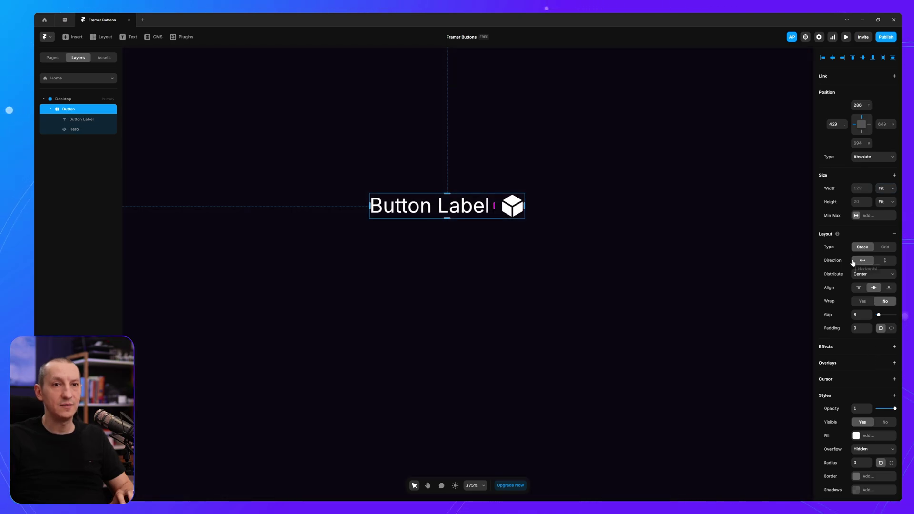
{"action": "scroll", "coordinate": [852, 265], "scroll_direction": "down", "scroll_amount": 3}
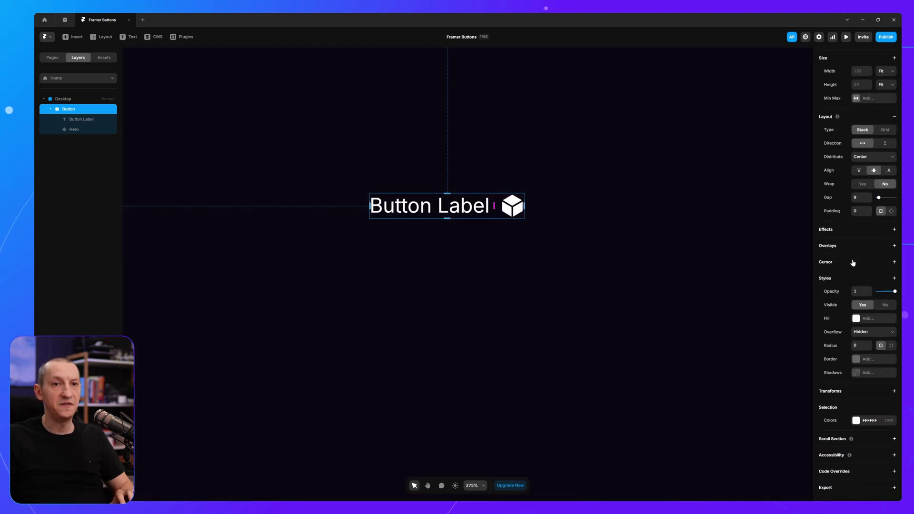
{"action": "left_click", "coordinate": [869, 321]}
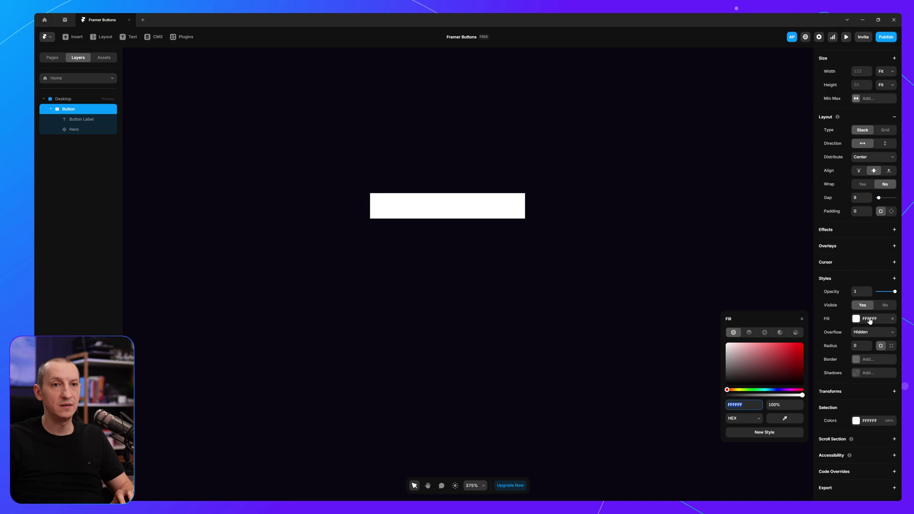
{"action": "type", "text": "530FDB"}
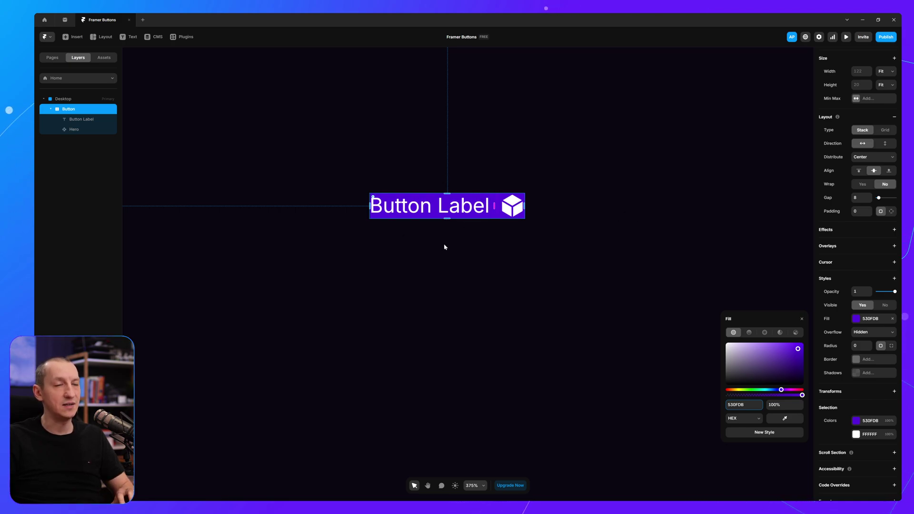
Step: Restore the text to 'Button Label' after deleting 'Label', then select the Button container
{"action": "double_click", "coordinate": [445, 208]}
{"action": "double_click", "coordinate": [445, 208]}
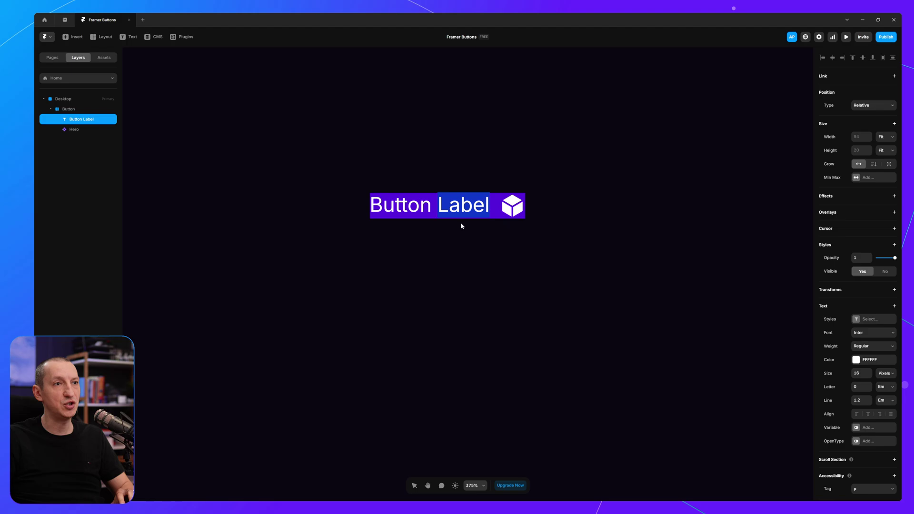
{"action": "key", "text": "BackSpace"}
{"action": "key", "text": "Escape"}
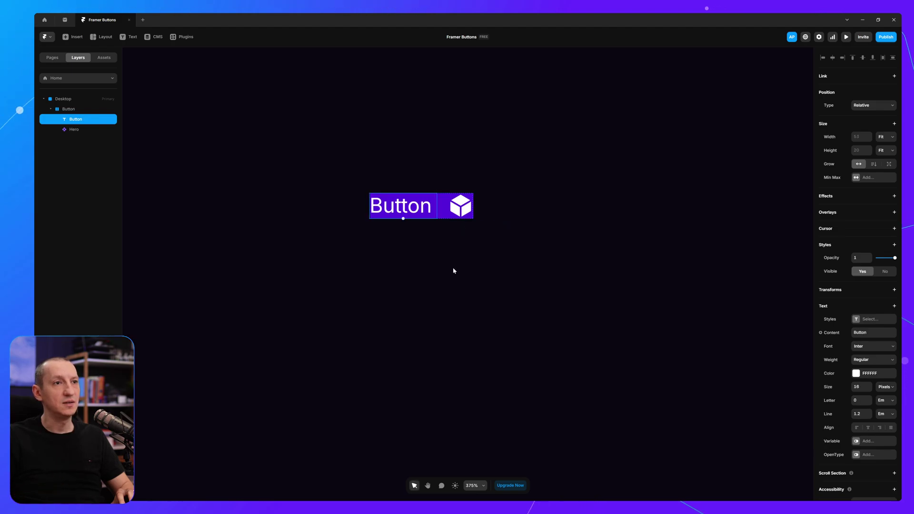
{"action": "left_click", "coordinate": [455, 275]}
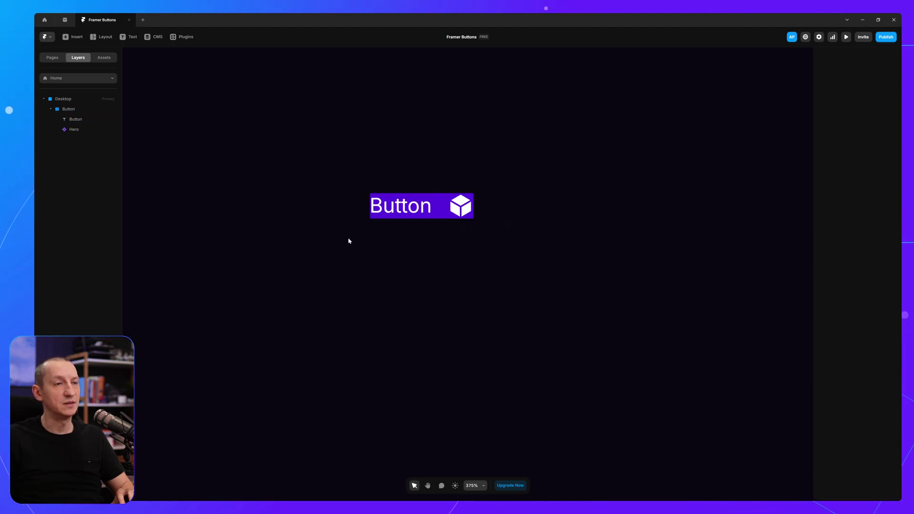
{"action": "key", "text": "ctrl+z"}
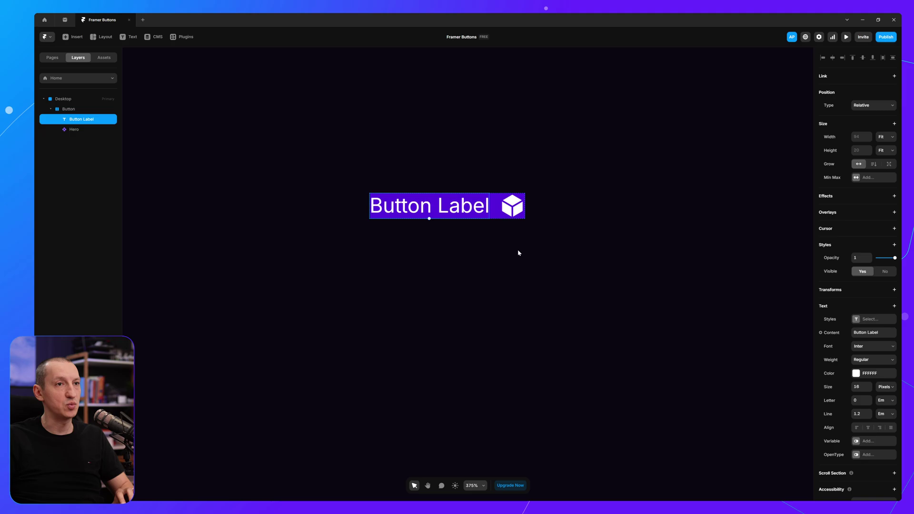
{"action": "left_click", "coordinate": [518, 252]}
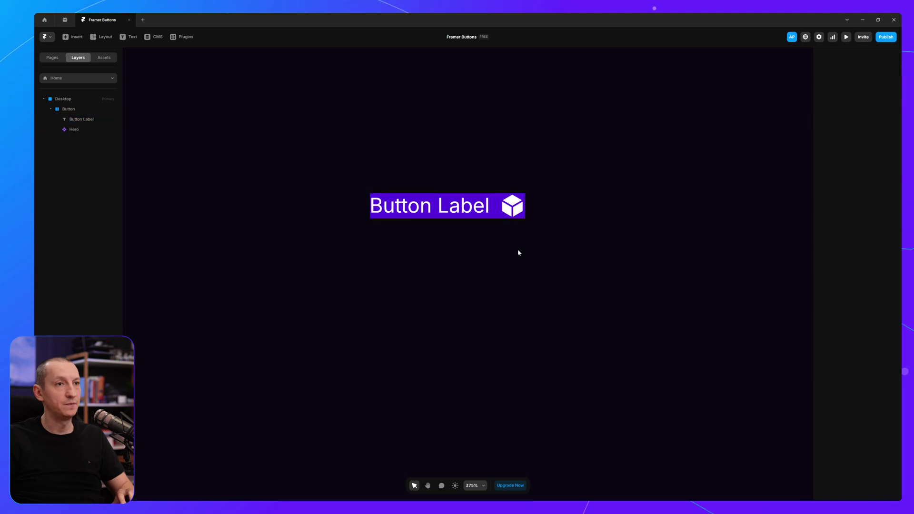
{"action": "left_click", "coordinate": [497, 206]}
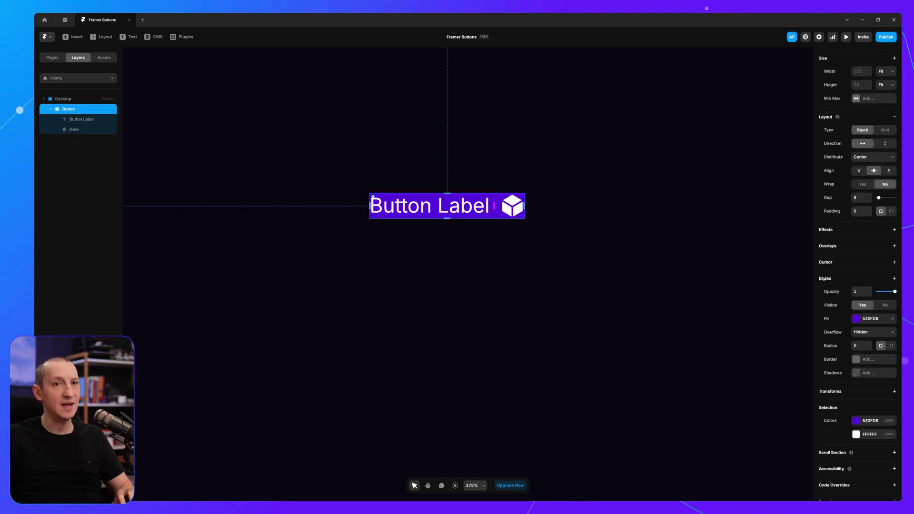
Step: Set individual padding on the Button: 12 top and bottom, 20 left and right
{"action": "left_click", "coordinate": [892, 212]}
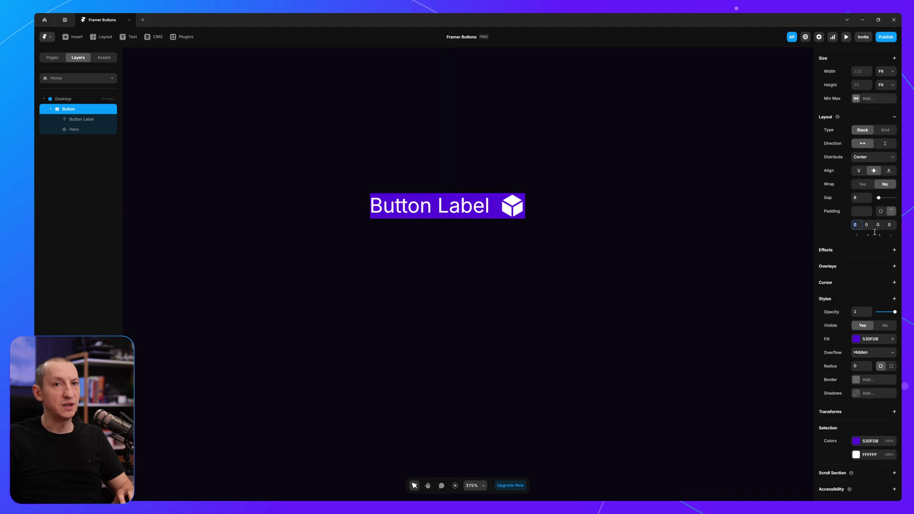
{"action": "type", "text": "12"}
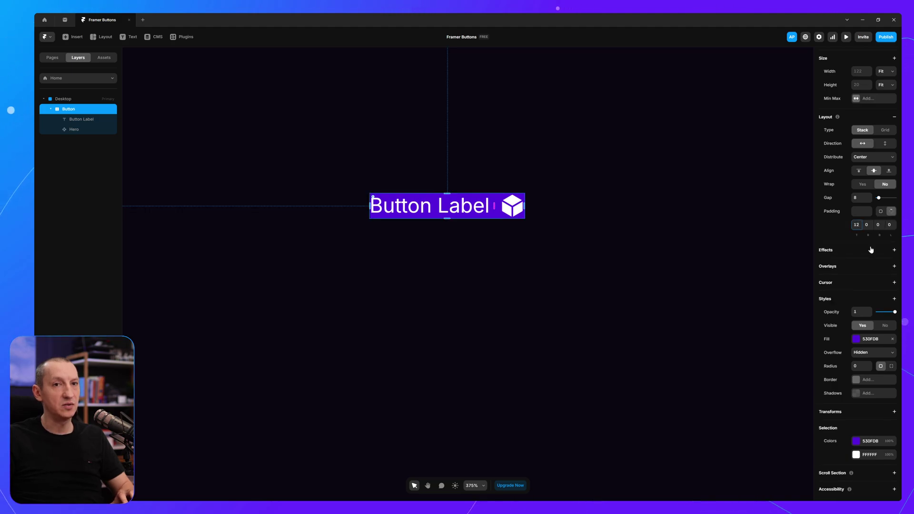
{"action": "key", "text": "Tab"}
{"action": "key", "text": "Tab"}
{"action": "type", "text": "12"}
{"action": "key", "text": "Tab"}
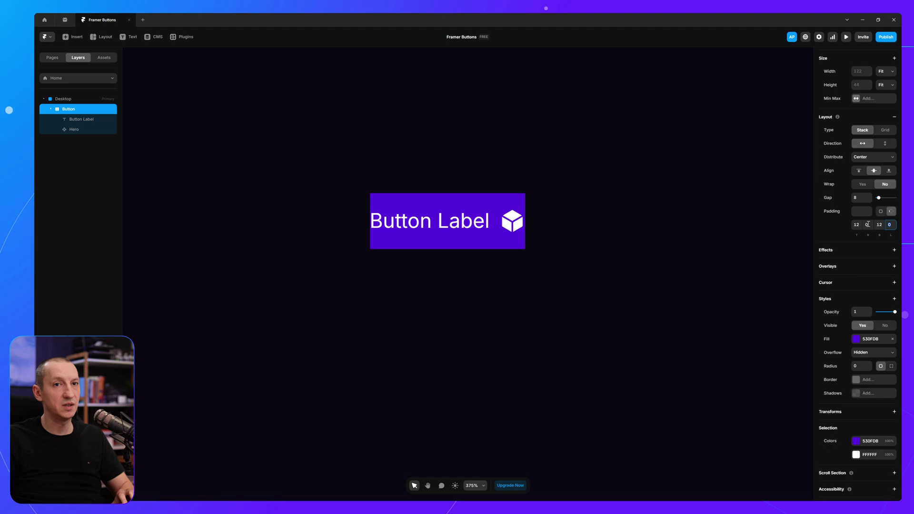
{"action": "type", "text": "20"}
{"action": "key", "text": "Tab"}
{"action": "key", "text": "Tab"}
{"action": "type", "text": "20"}
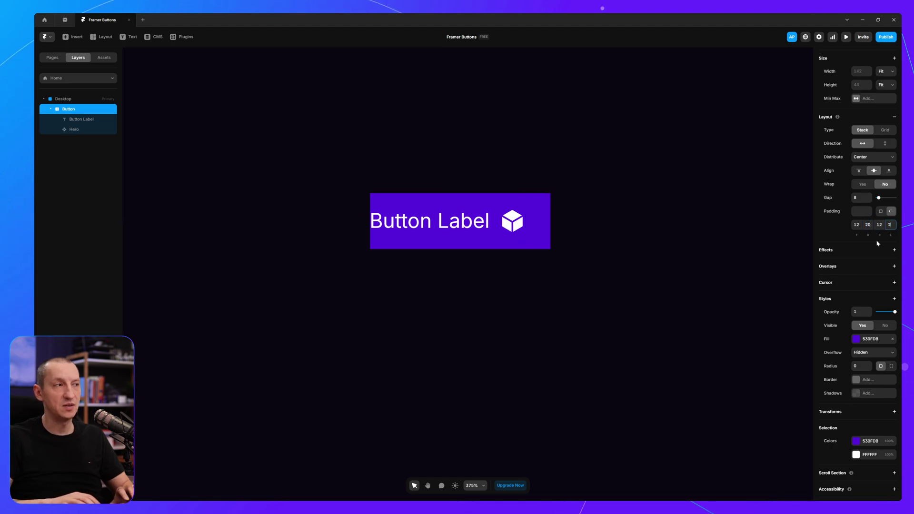
{"action": "key", "text": "Tab"}
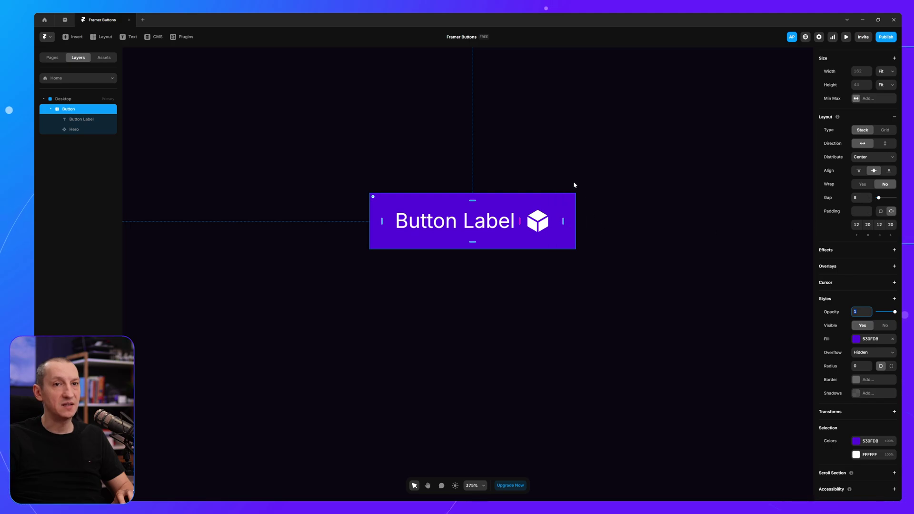
Step: Set the Button's corner radius to 50 and reselect it to check the pill shape
{"action": "left_click", "coordinate": [856, 366]}
{"action": "type", "text": "50"}
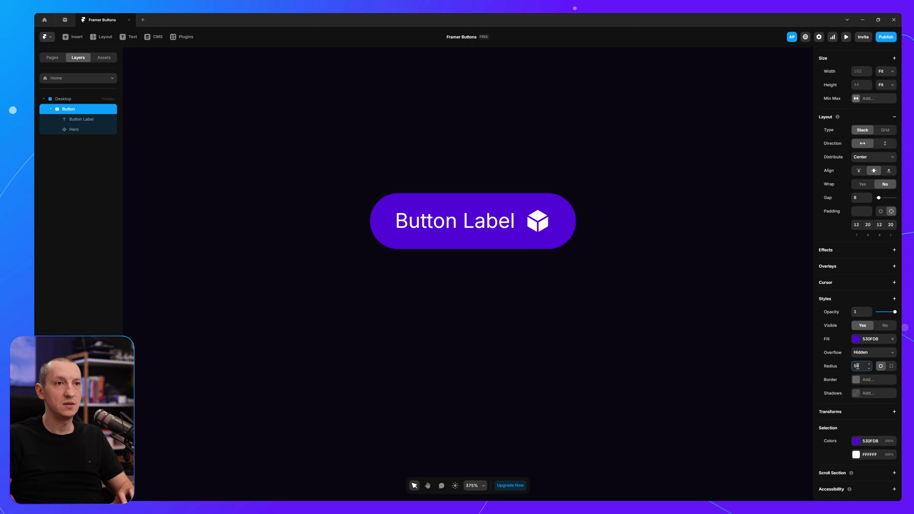
{"action": "left_click", "coordinate": [623, 316]}
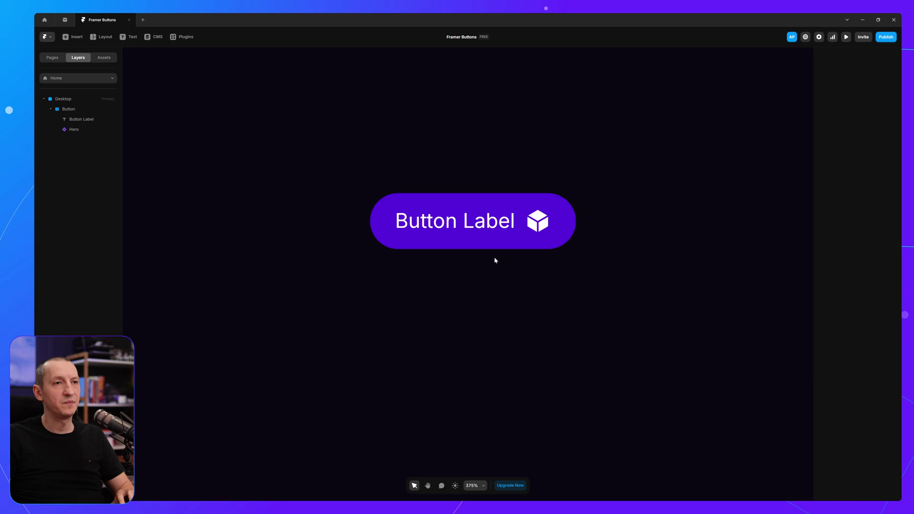
{"action": "left_click", "coordinate": [485, 243]}
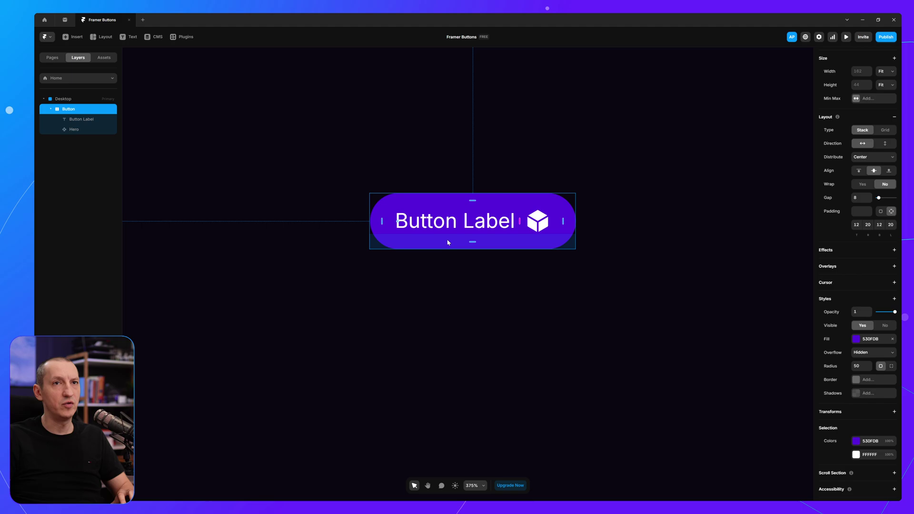
Step: Create a component named Button from the Button layer's context menu
{"action": "right_click", "coordinate": [442, 202]}
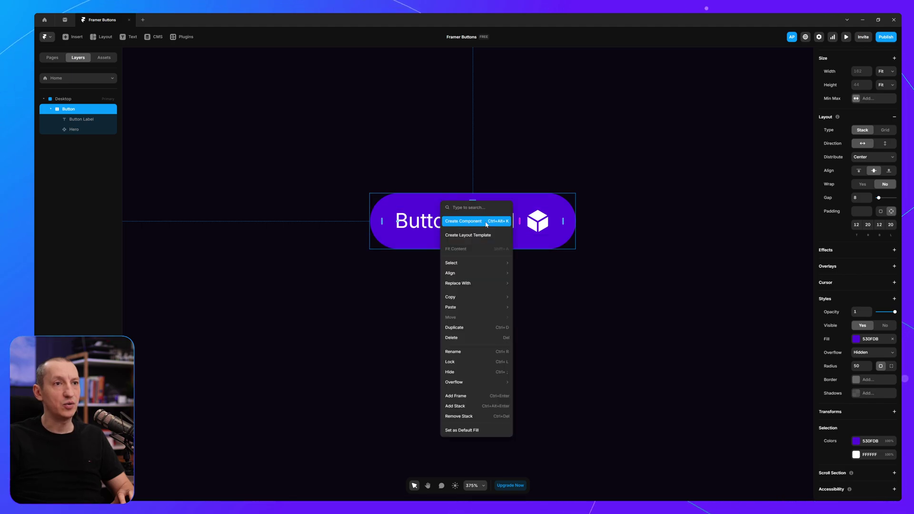
{"action": "key", "text": "Escape"}
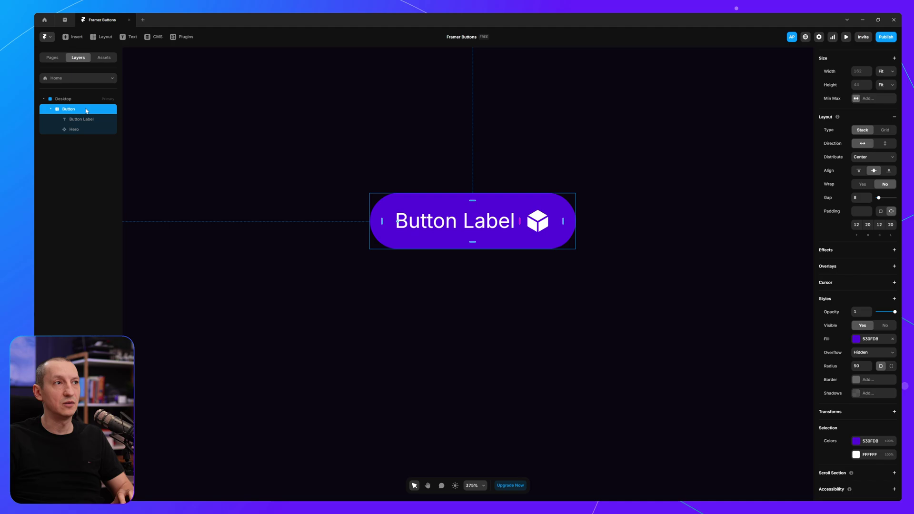
{"action": "right_click", "coordinate": [73, 111]}
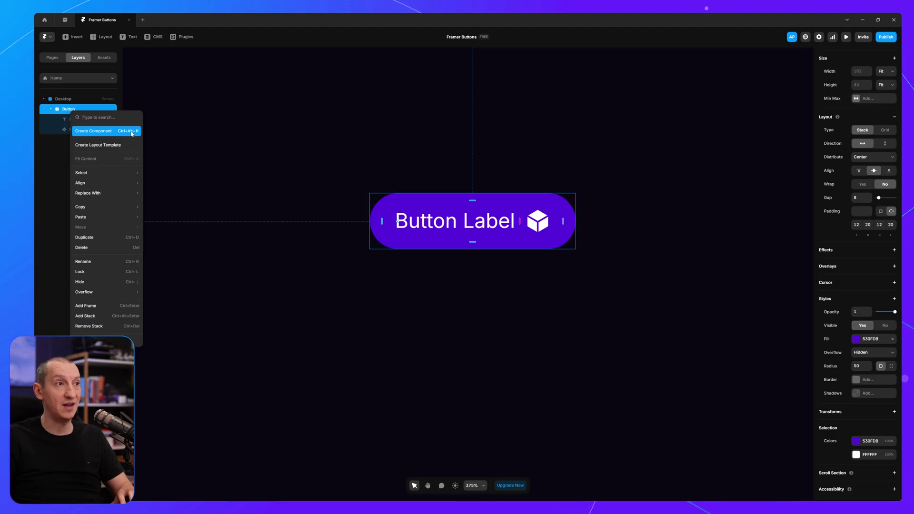
{"action": "left_click", "coordinate": [131, 134]}
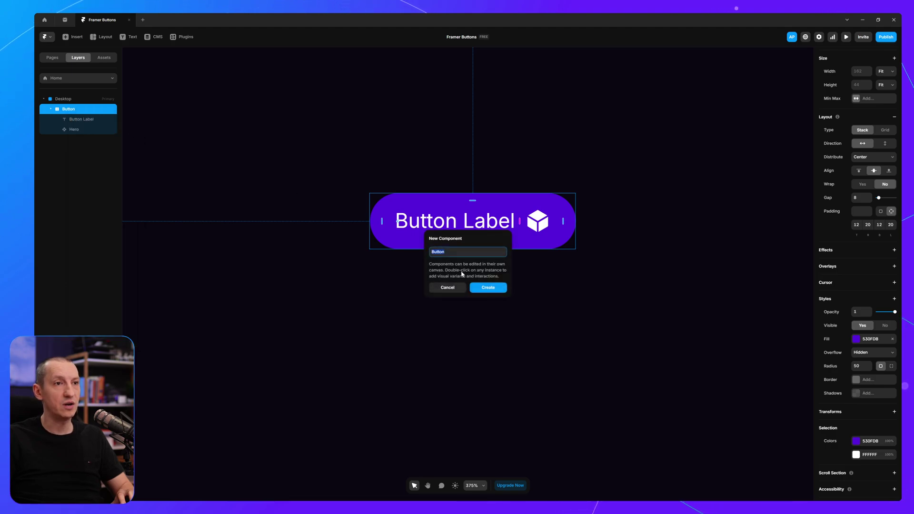
{"action": "left_click", "coordinate": [485, 289]}
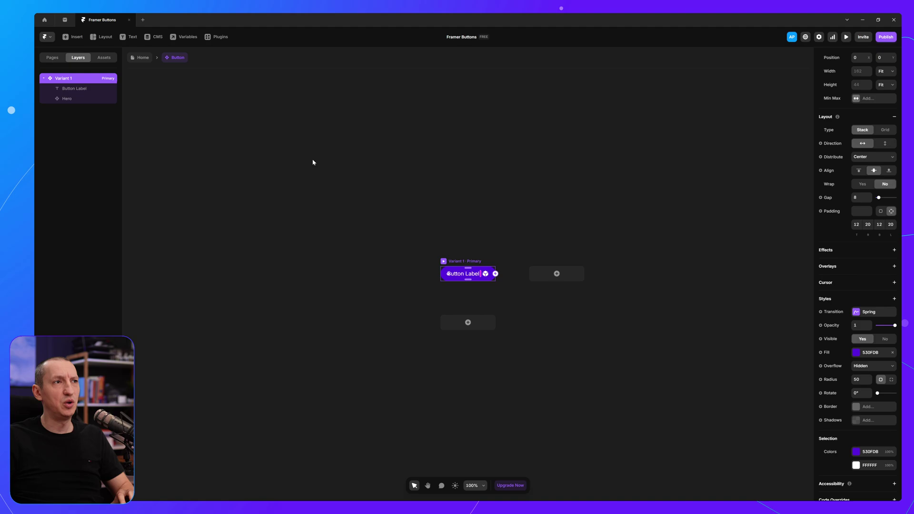
Step: Zoom in on the component and rename Variant 1 to 'Default'
{"action": "scroll", "coordinate": [525, 325], "scroll_direction": "up", "scroll_amount": 1}
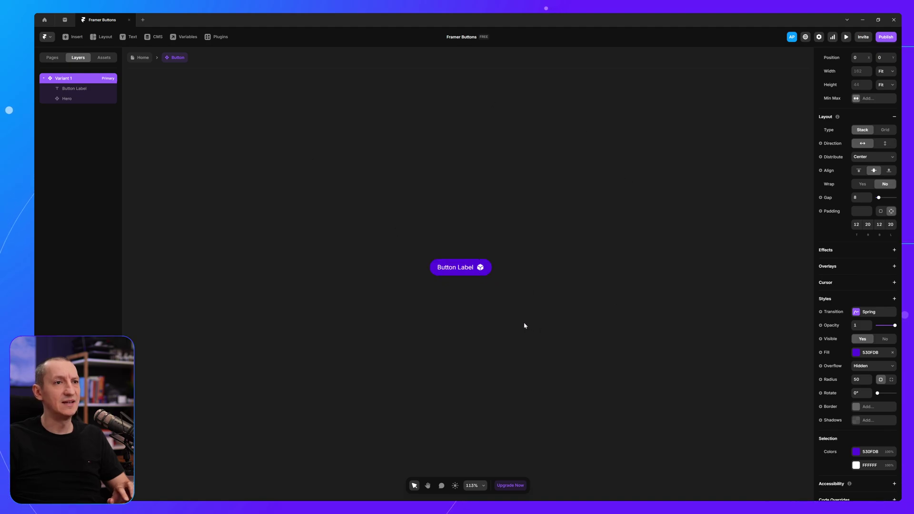
{"action": "scroll", "coordinate": [524, 326], "scroll_direction": "up", "scroll_amount": 4}
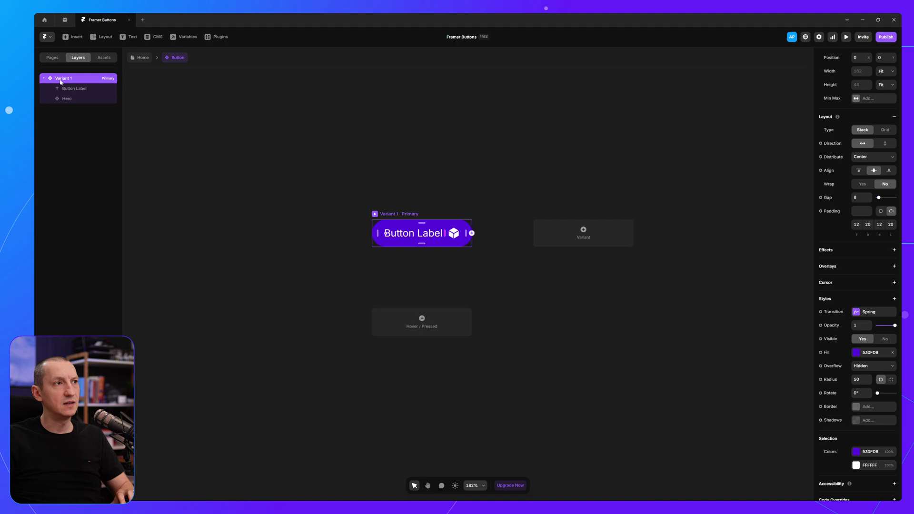
{"action": "type", "text": "Default"}
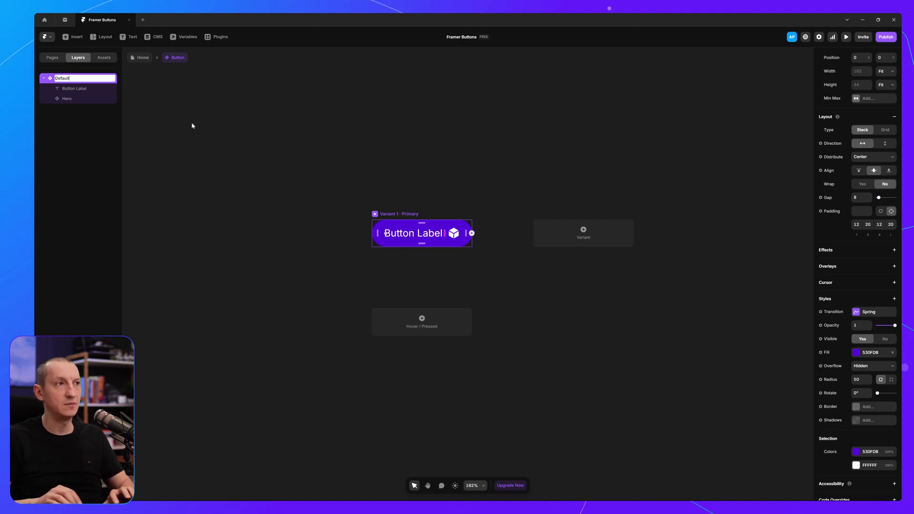
{"action": "key", "text": "Return"}
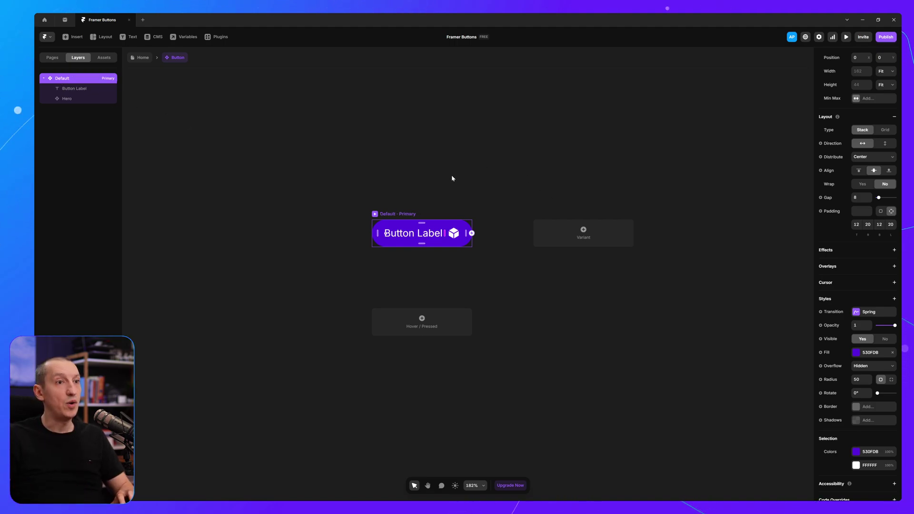
Step: Add a Hover state under Default and lighten its fill to 8551ED
{"action": "left_click", "coordinate": [432, 326]}
{"action": "left_click", "coordinate": [442, 330]}
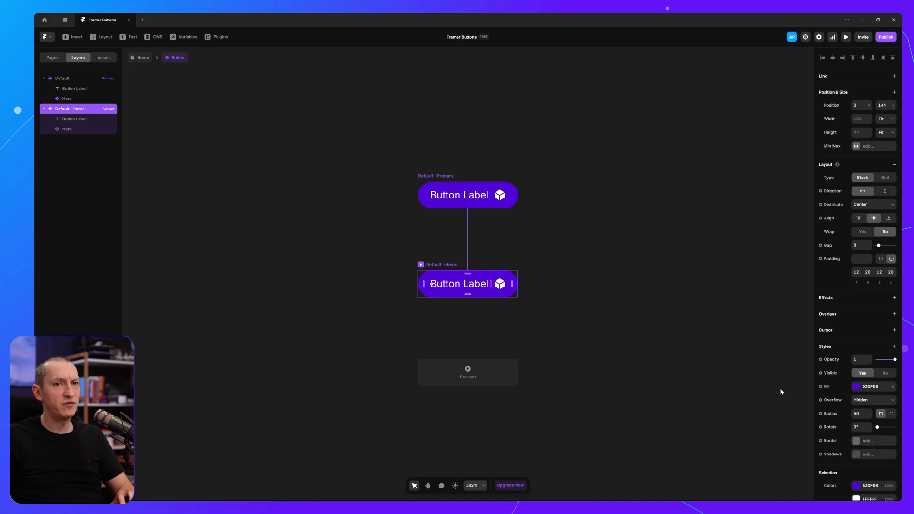
{"action": "left_click", "coordinate": [856, 387]}
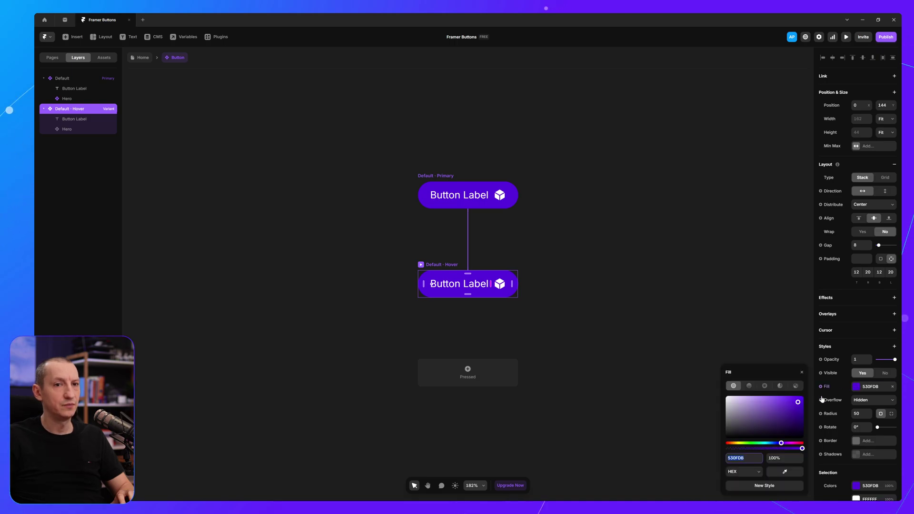
{"action": "left_click", "coordinate": [796, 403]}
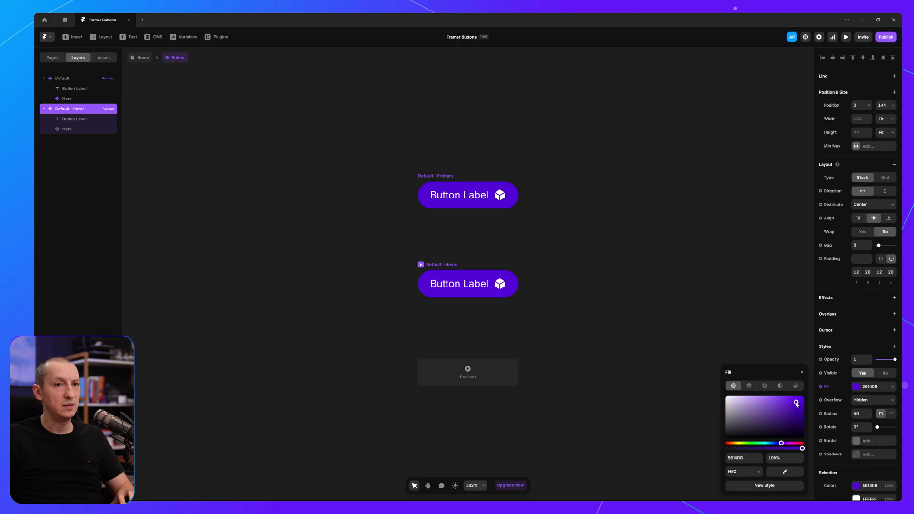
{"action": "left_click_drag", "start_coordinate": [796, 403], "coordinate": [777, 401]}
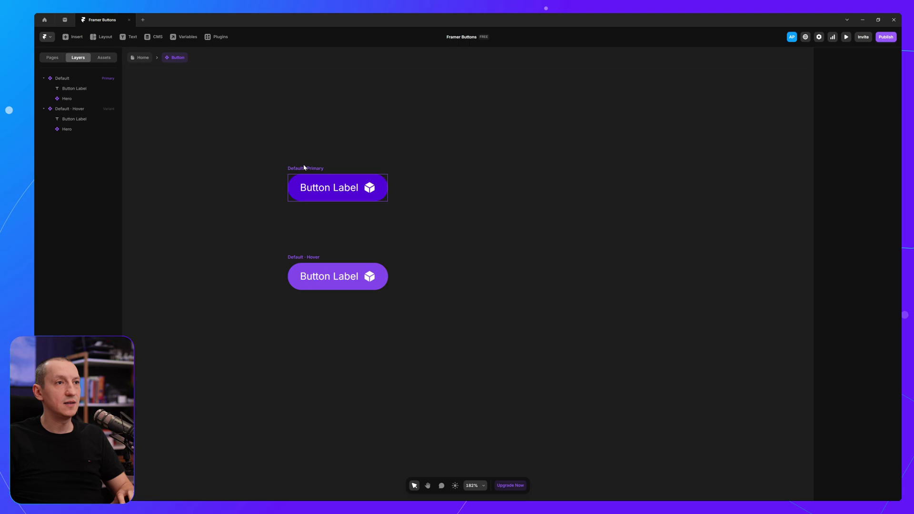
Step: Add a new variant beside Default · Primary and rename it from Variant 2 to Secondary
{"action": "left_click", "coordinate": [337, 186]}
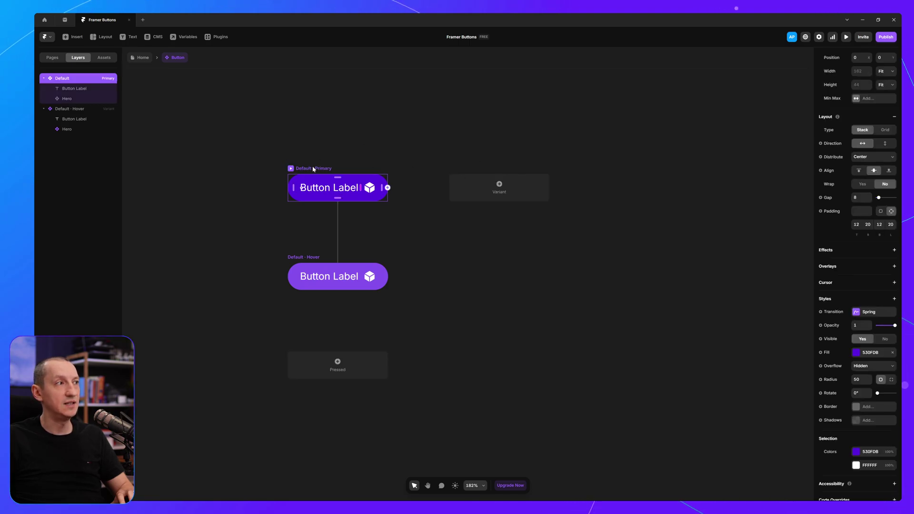
{"action": "left_click", "coordinate": [498, 190]}
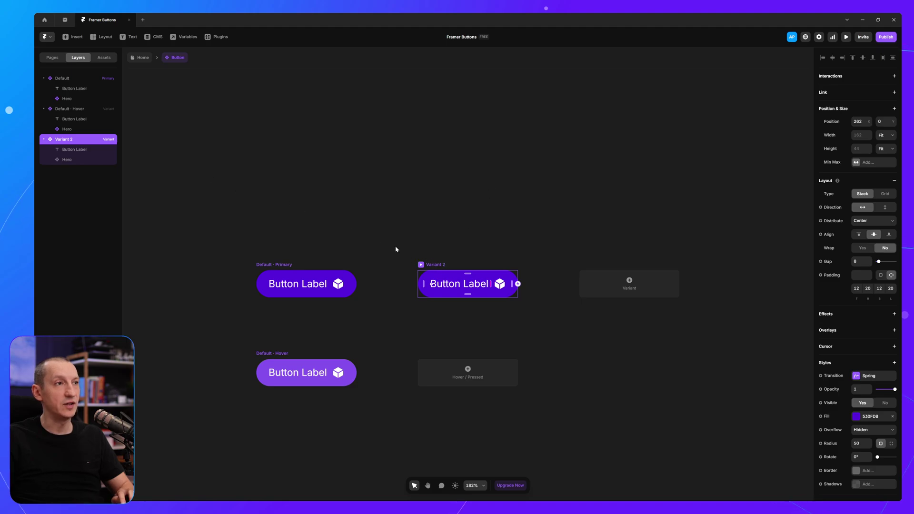
{"action": "double_click", "coordinate": [66, 139]}
{"action": "type", "text": "Secondary"}
{"action": "key", "text": "Return"}
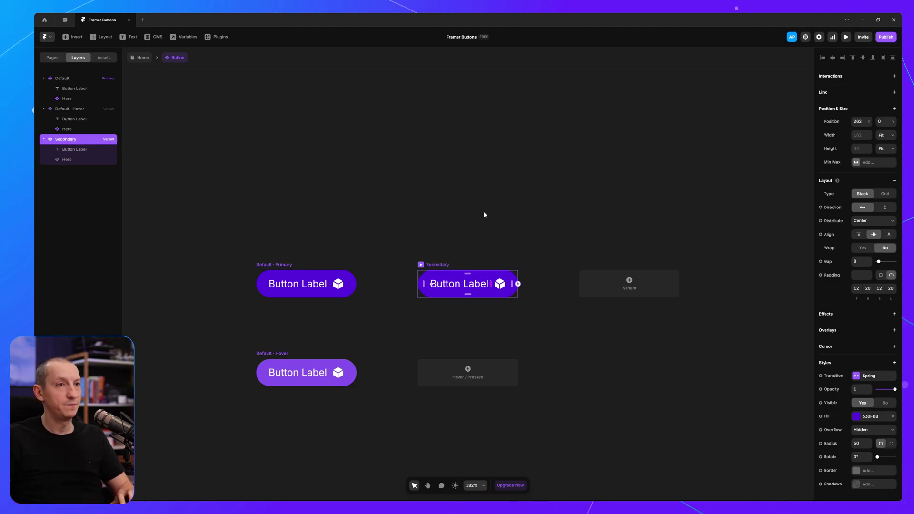
{"action": "scroll", "coordinate": [485, 214], "scroll_direction": "down", "scroll_amount": 3}
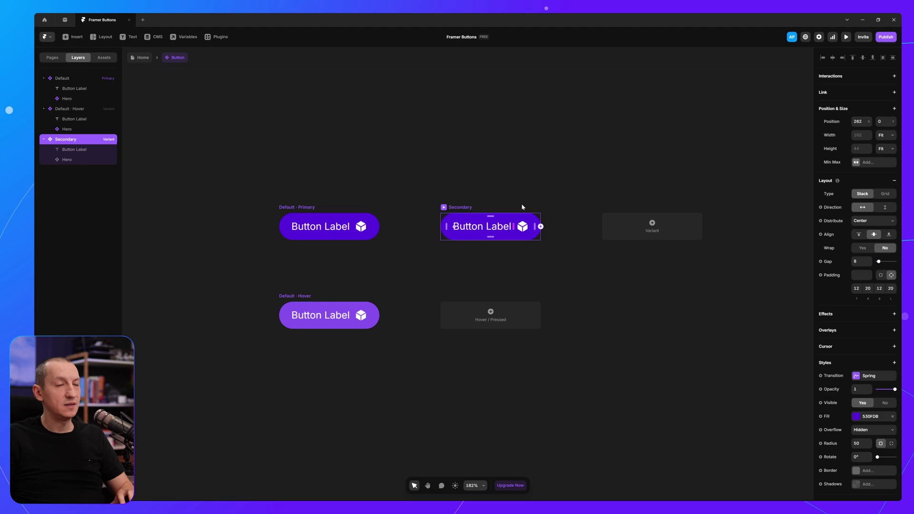
{"action": "scroll", "coordinate": [880, 309], "scroll_direction": "down", "scroll_amount": 3}
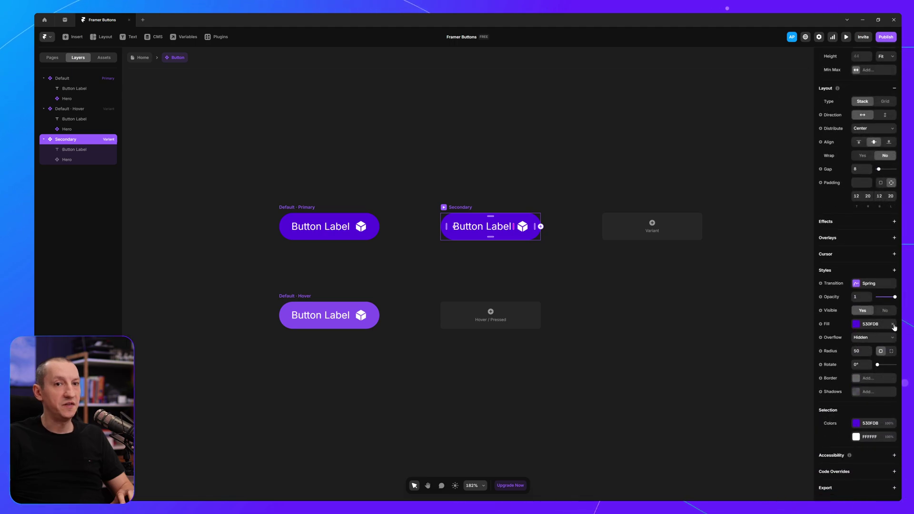
Step: Remove the Secondary variant's purple fill and add a border sampled from the Primary purple, tinted paler
{"action": "left_click", "coordinate": [893, 324]}
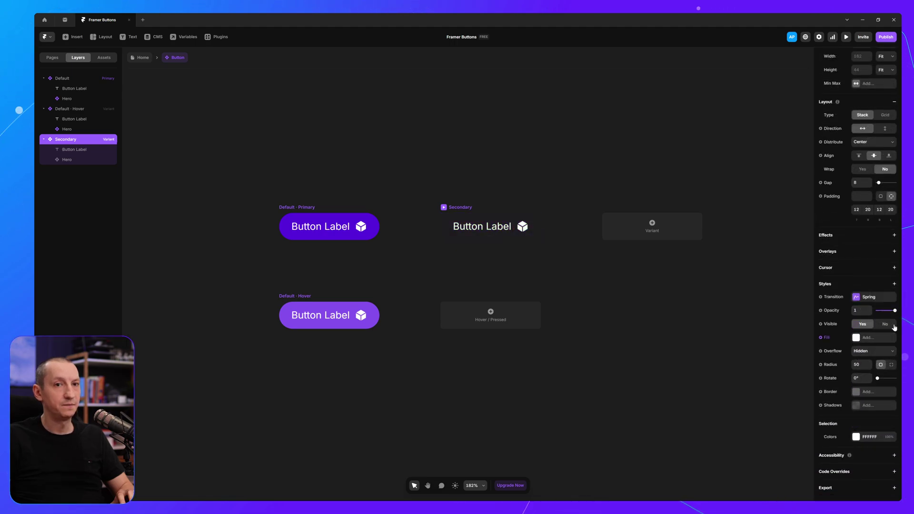
{"action": "left_click", "coordinate": [867, 394]}
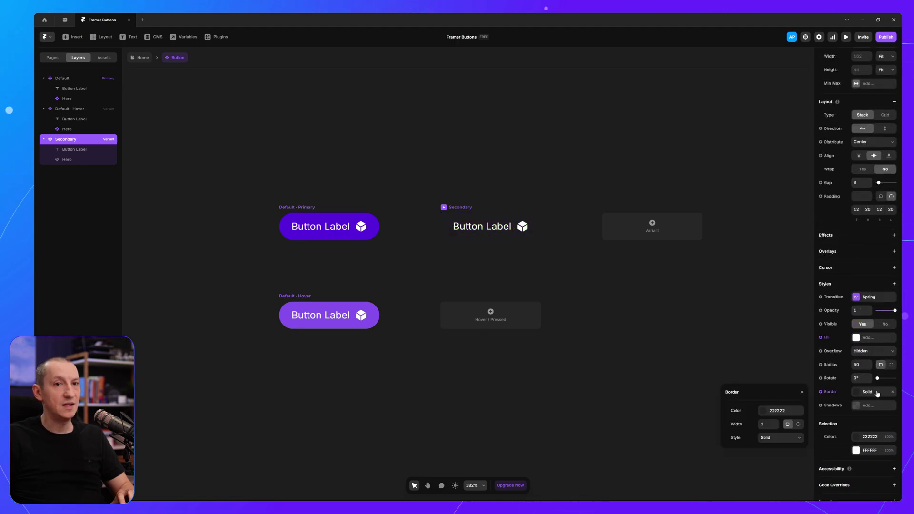
{"action": "left_click", "coordinate": [761, 412]}
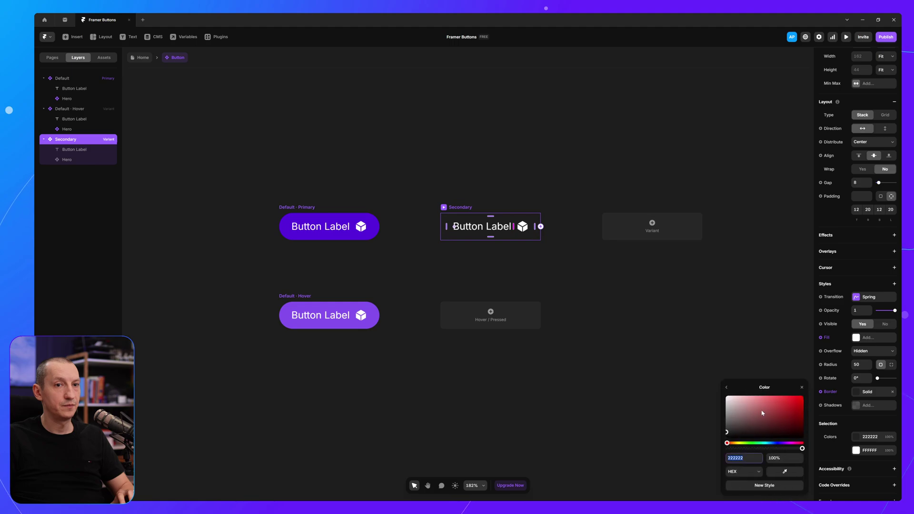
{"action": "left_click", "coordinate": [785, 471]}
{"action": "left_click", "coordinate": [364, 229]}
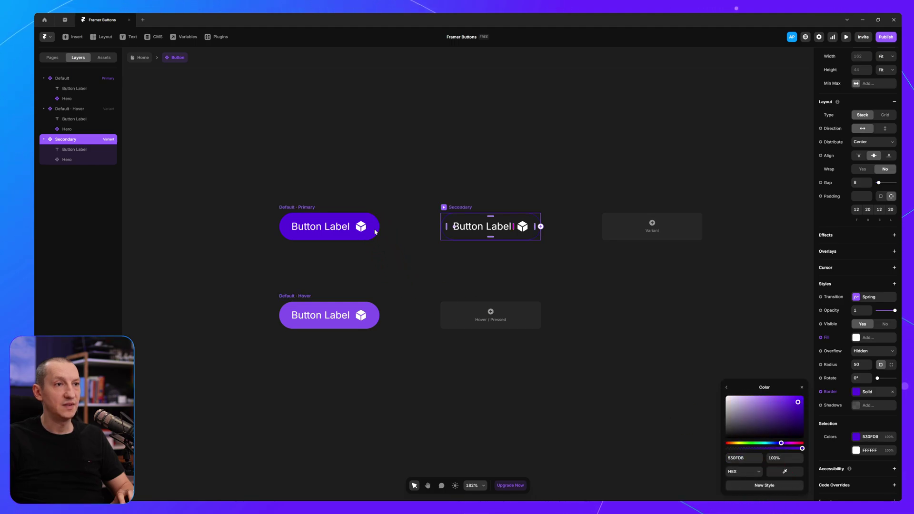
{"action": "left_click", "coordinate": [731, 401]}
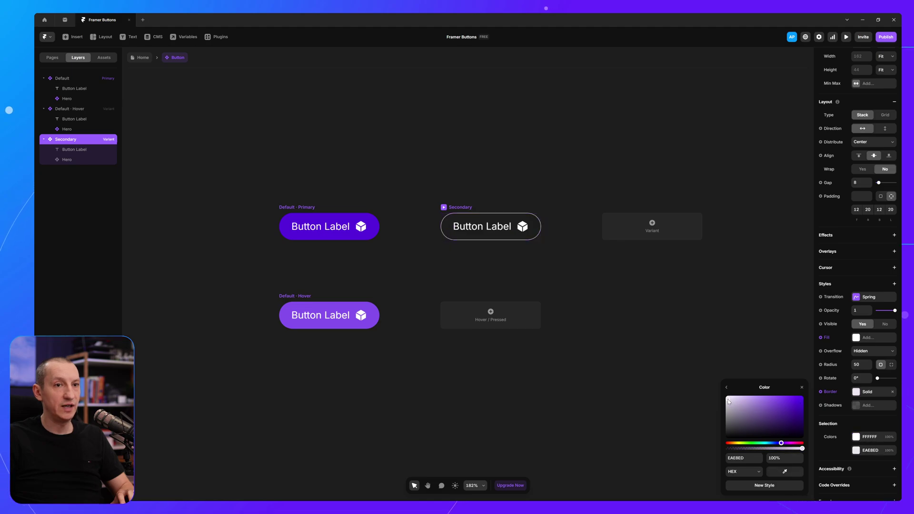
{"action": "left_click_drag", "start_coordinate": [730, 401], "coordinate": [735, 399]}
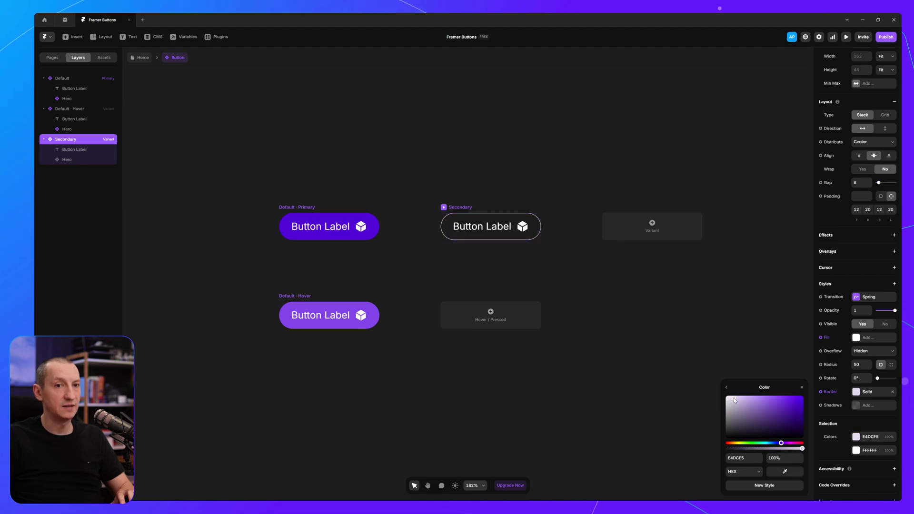
Step: Set the Secondary border colour to hex 1D1D1D
{"action": "left_click", "coordinate": [743, 458]}
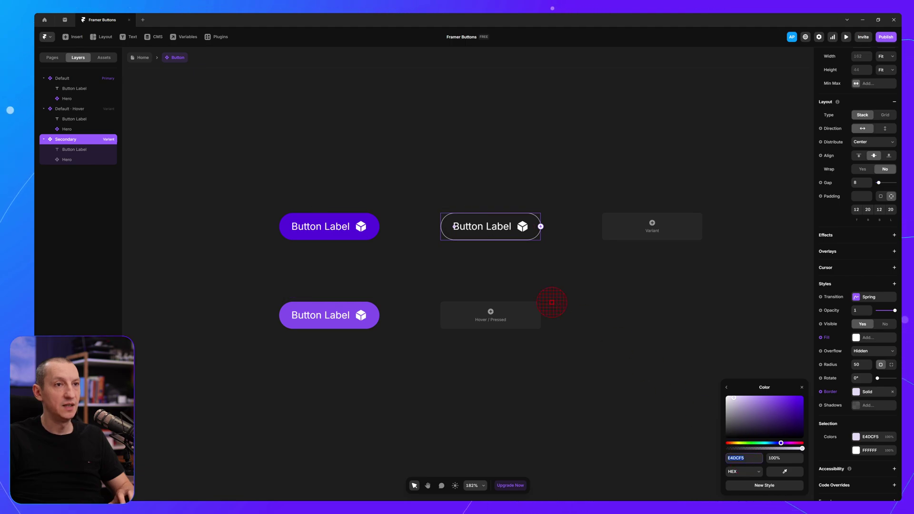
{"action": "type", "text": "1D1D1D"}
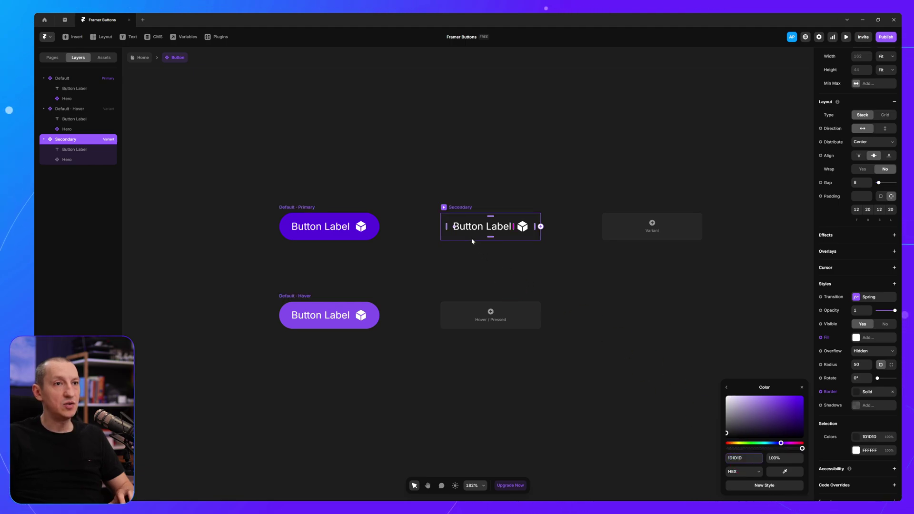
{"action": "key", "text": "Return"}
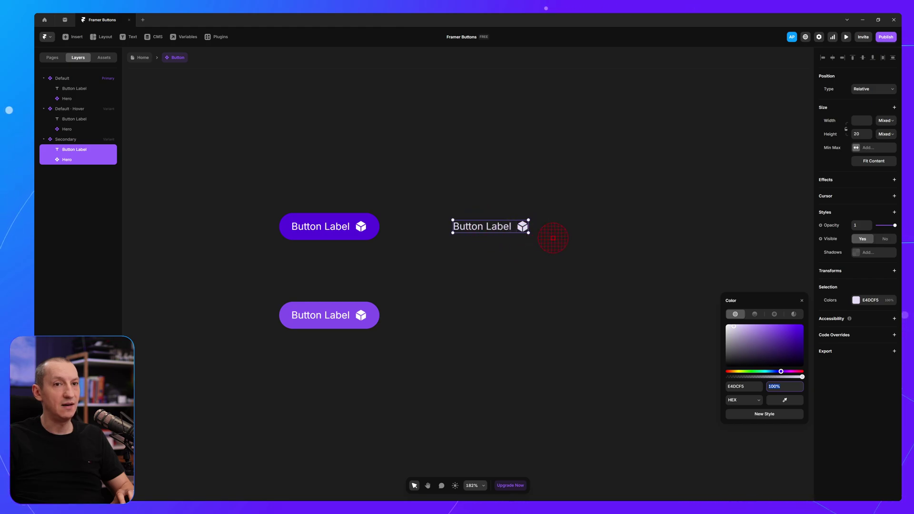
{"action": "key", "text": "Escape"}
Step: Check the shared colour of the Default button's label and icon
{"action": "left_click", "coordinate": [867, 391]}
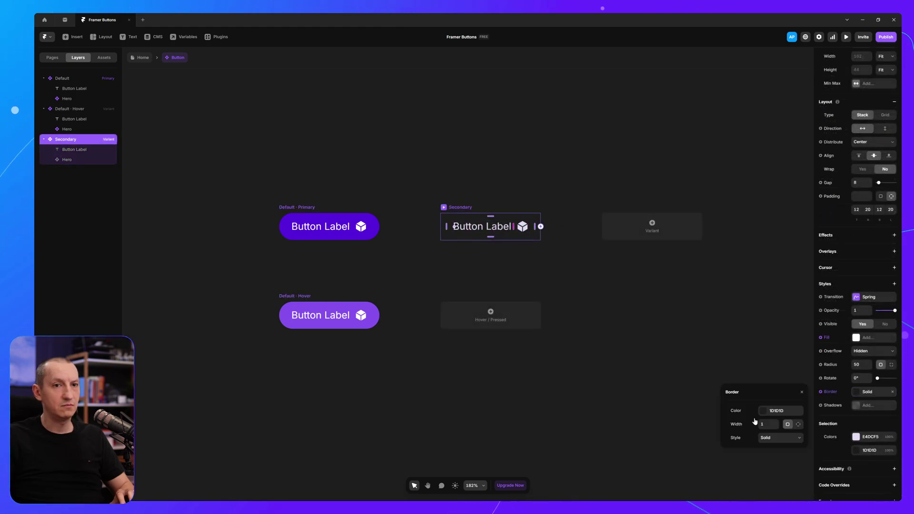
{"action": "left_click", "coordinate": [779, 405]}
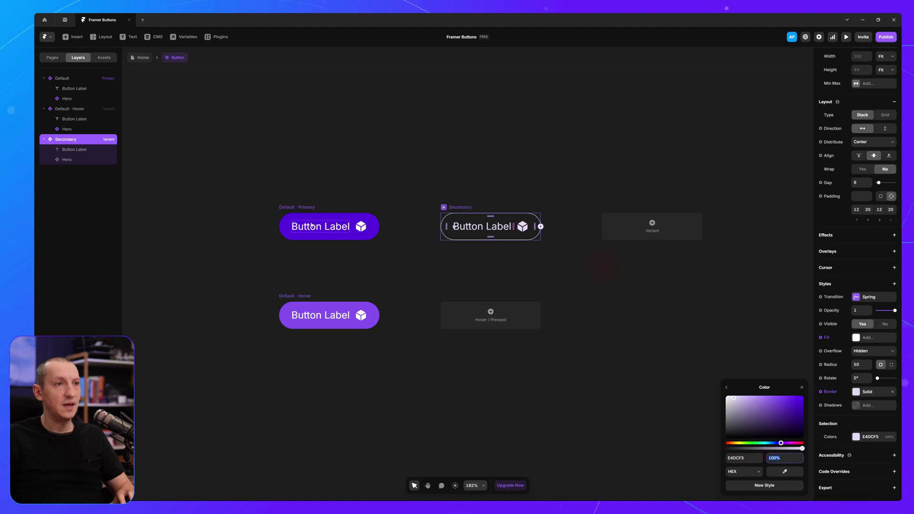
{"action": "left_click", "coordinate": [328, 226]}
{"action": "left_click", "coordinate": [364, 231], "text": "shift"}
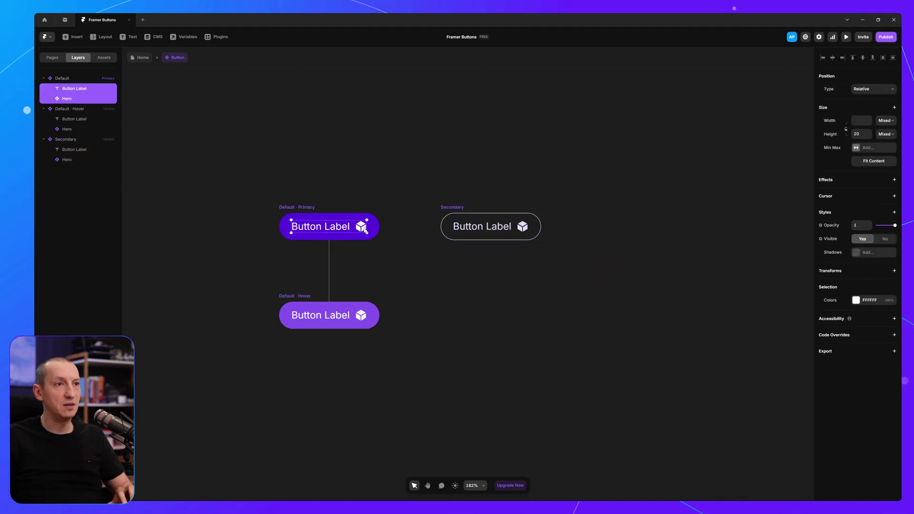
{"action": "left_click", "coordinate": [867, 301]}
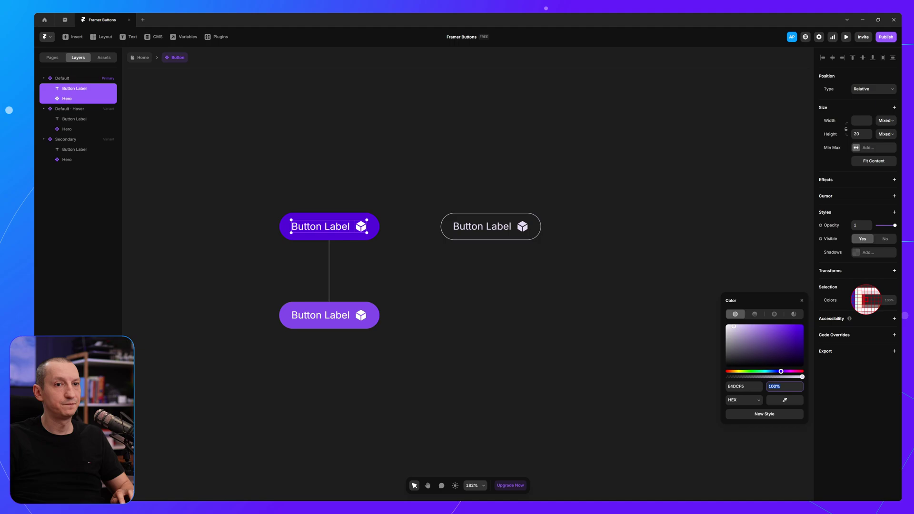
{"action": "left_click", "coordinate": [560, 219]}
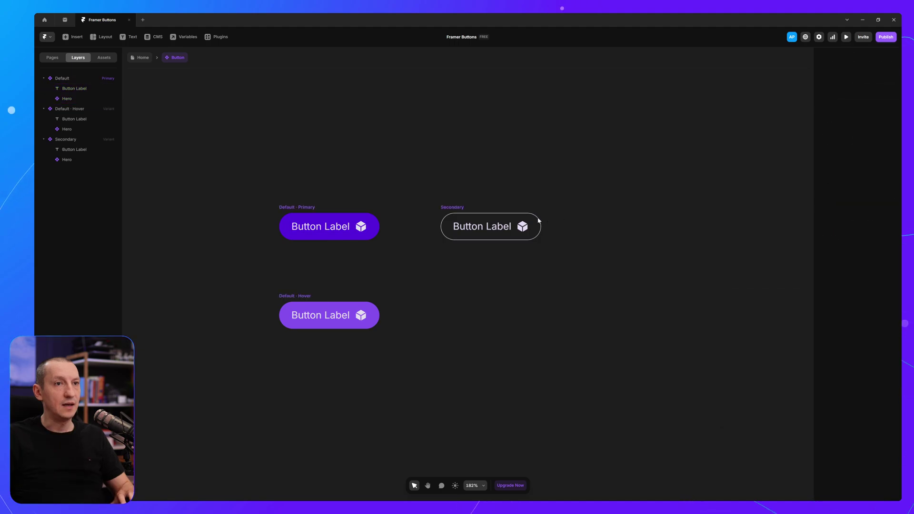
Step: Set the Secondary variant's border colour opacity to 24%
{"action": "left_click", "coordinate": [455, 208]}
{"action": "left_click", "coordinate": [874, 397]}
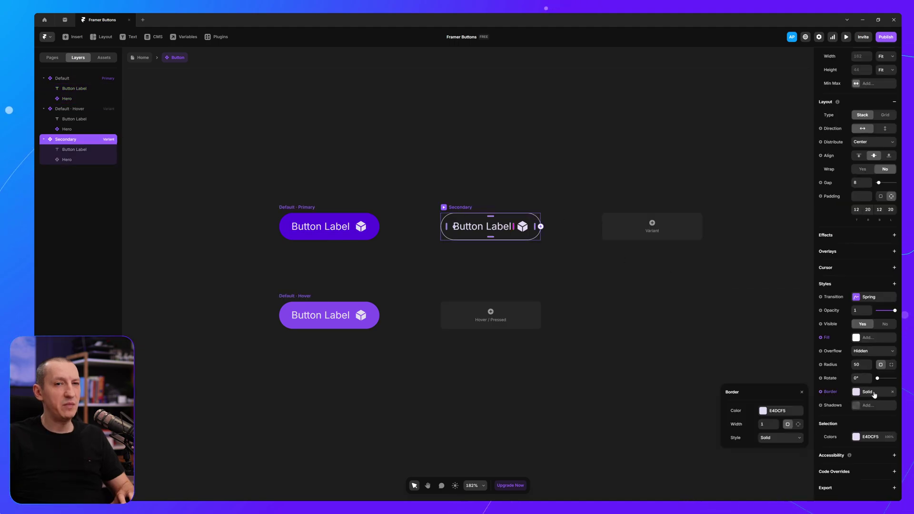
{"action": "left_click", "coordinate": [781, 409]}
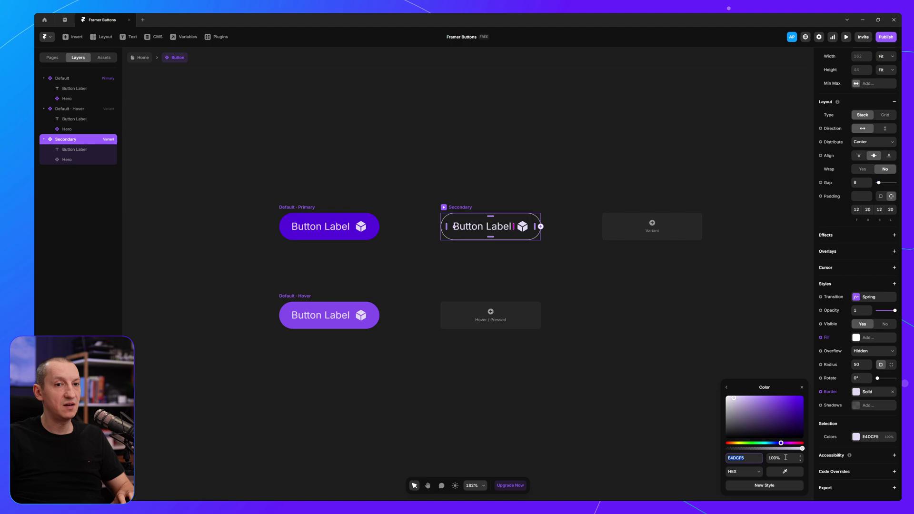
{"action": "left_click", "coordinate": [793, 459]}
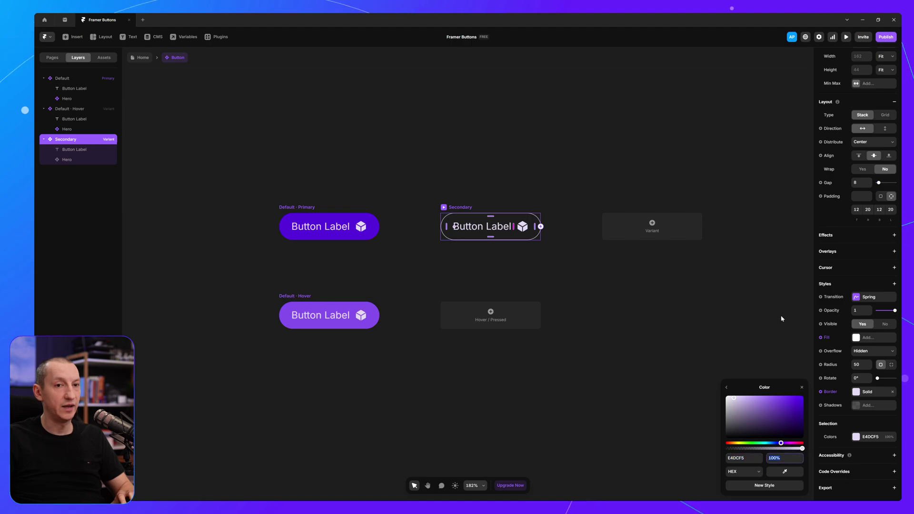
{"action": "type", "text": "24"}
{"action": "key", "text": "Tab"}
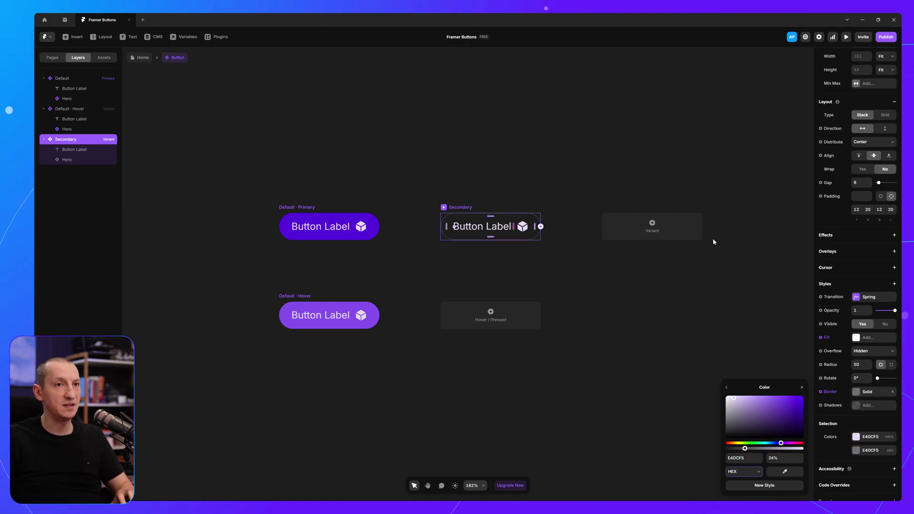
{"action": "left_click", "coordinate": [733, 224]}
{"action": "left_click", "coordinate": [448, 209]}
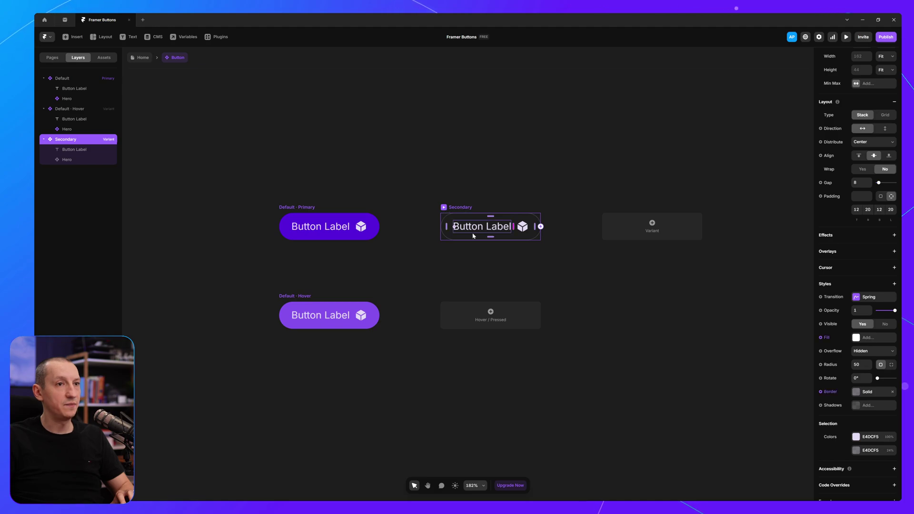
Step: Add a Hover state under Secondary and raise its E4DCF5 border opacity to 100%
{"action": "left_click", "coordinate": [491, 318]}
{"action": "left_click", "coordinate": [500, 327]}
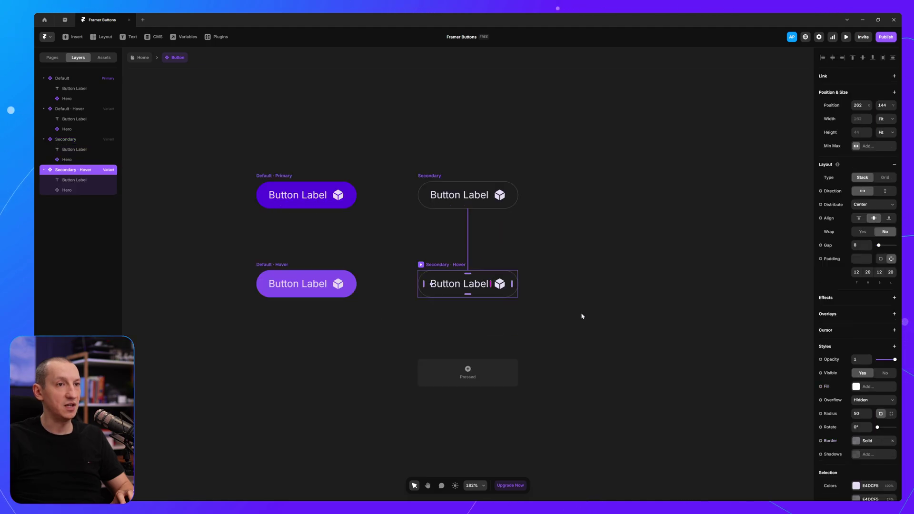
{"action": "scroll", "coordinate": [874, 382], "scroll_direction": "down", "scroll_amount": 2}
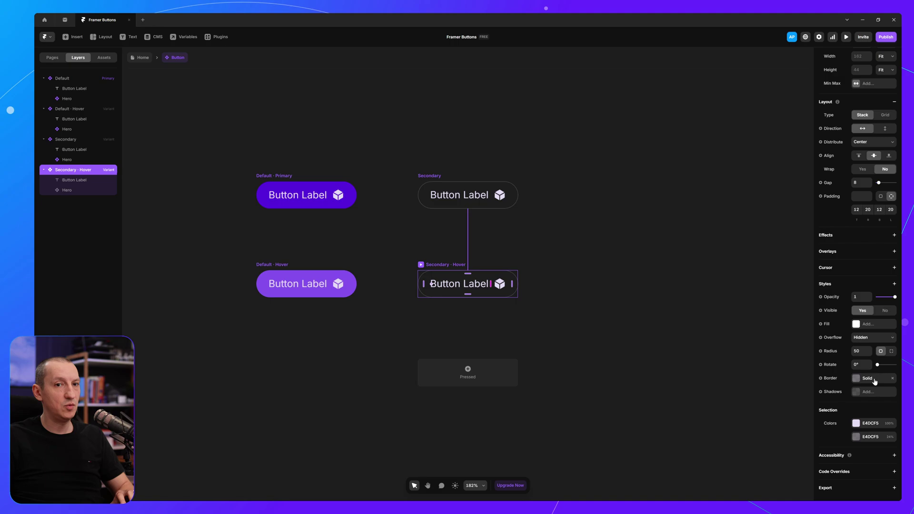
{"action": "left_click", "coordinate": [856, 436]}
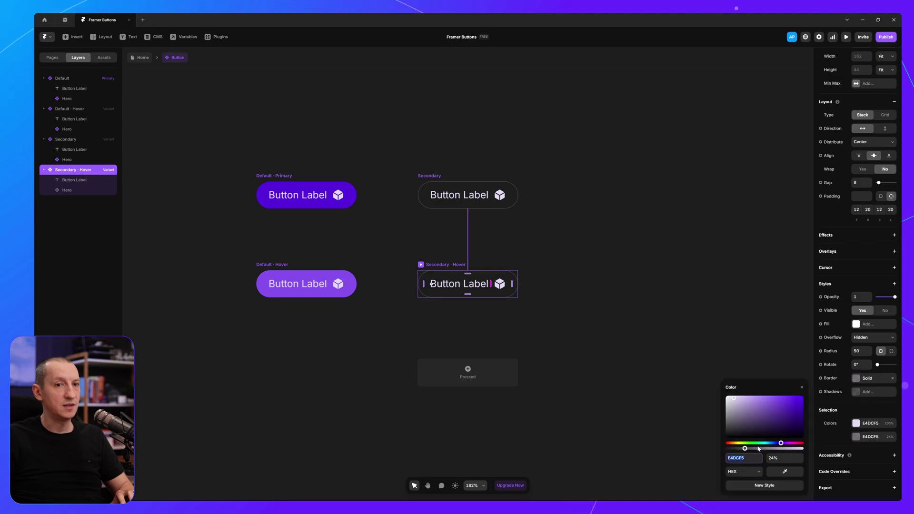
{"action": "left_click_drag", "start_coordinate": [758, 448], "coordinate": [804, 448]}
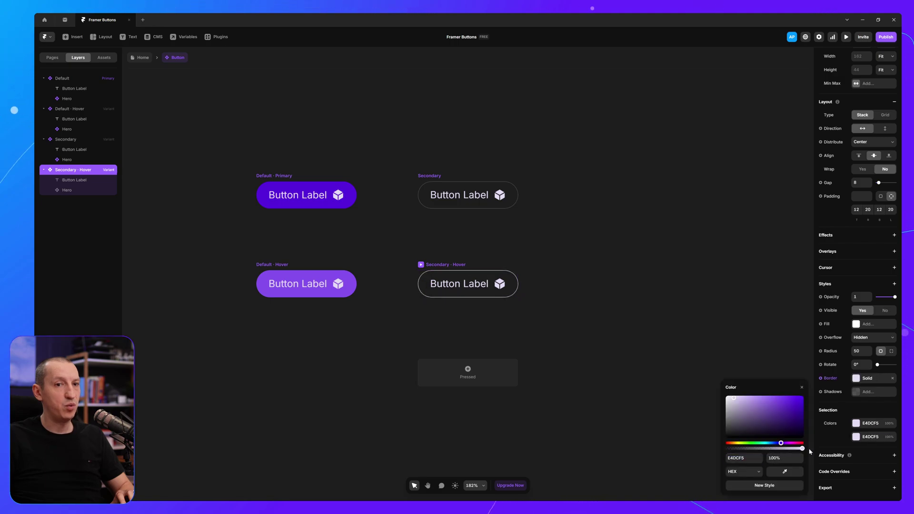
{"action": "left_click", "coordinate": [667, 230]}
{"action": "left_click_drag", "start_coordinate": [452, 147], "coordinate": [549, 153]}
{"action": "left_click", "coordinate": [376, 186]}
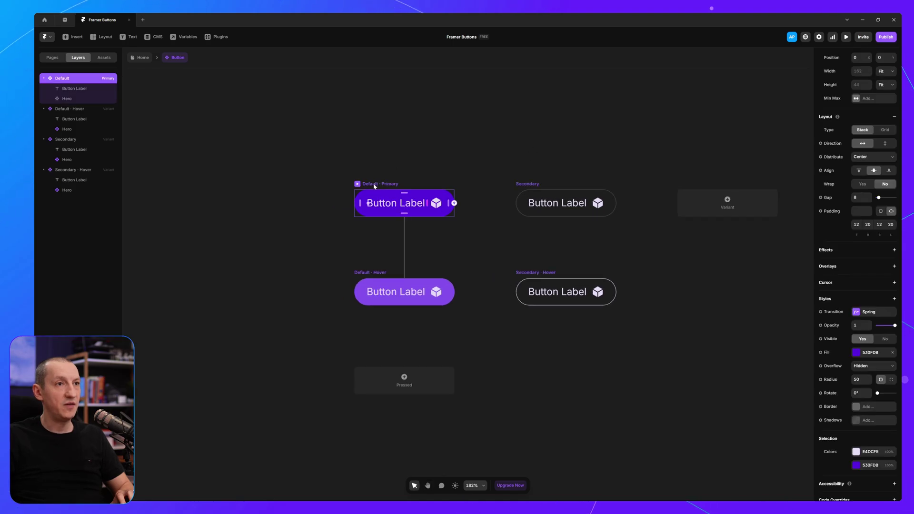
{"action": "key", "text": "ctrl+p"}
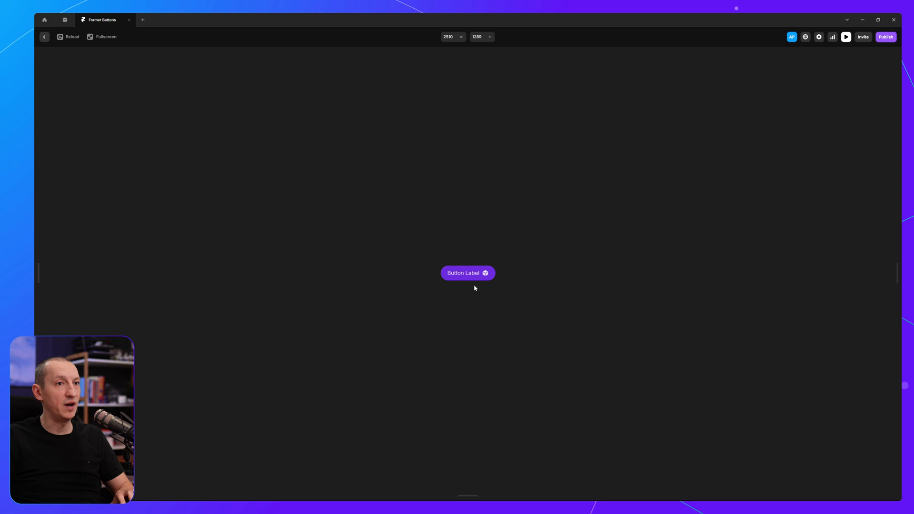
{"action": "key", "text": "Escape"}
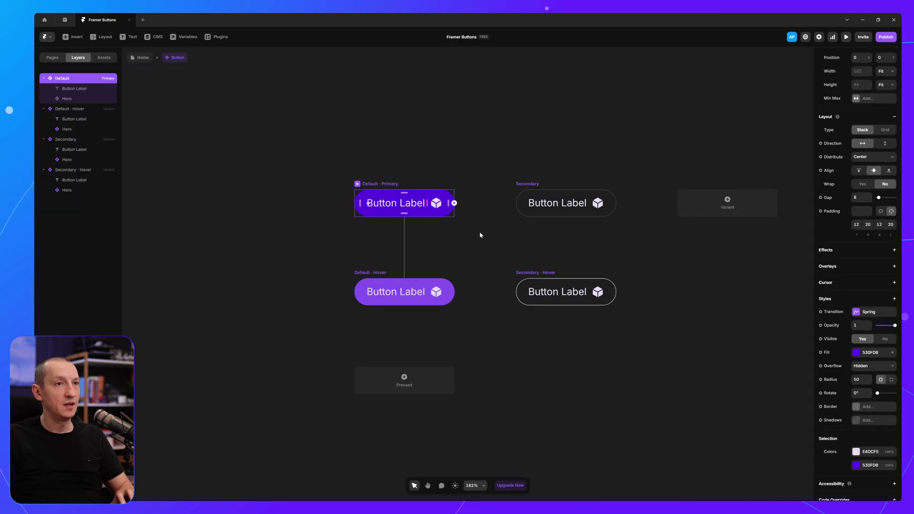
{"action": "left_click", "coordinate": [528, 182]}
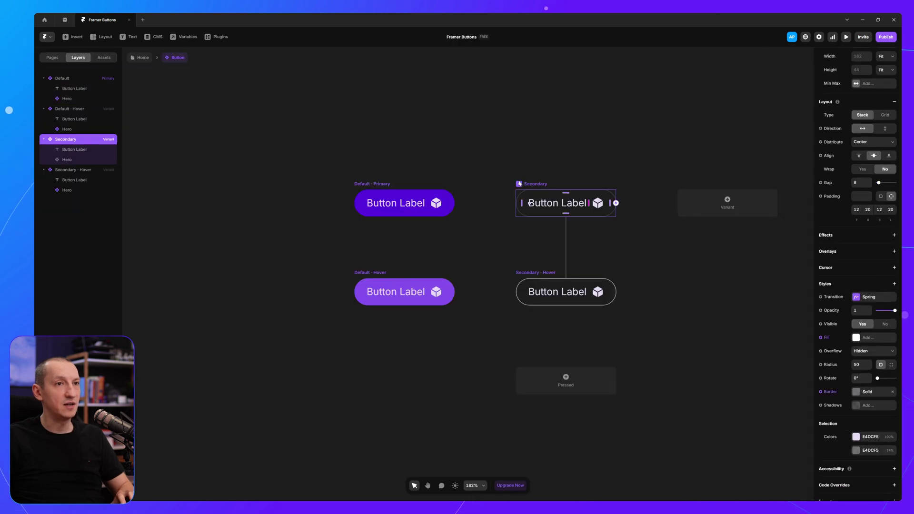
{"action": "key", "text": "ctrl+p"}
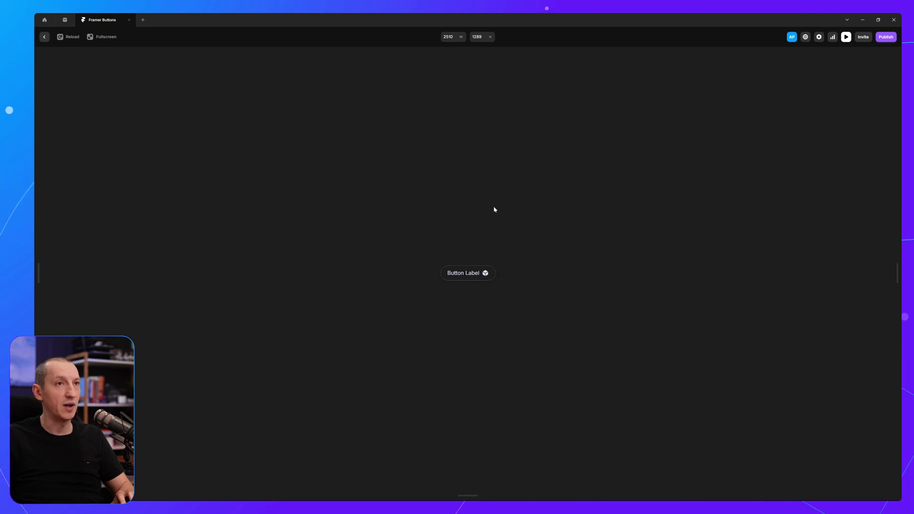
{"action": "key", "text": "Escape"}
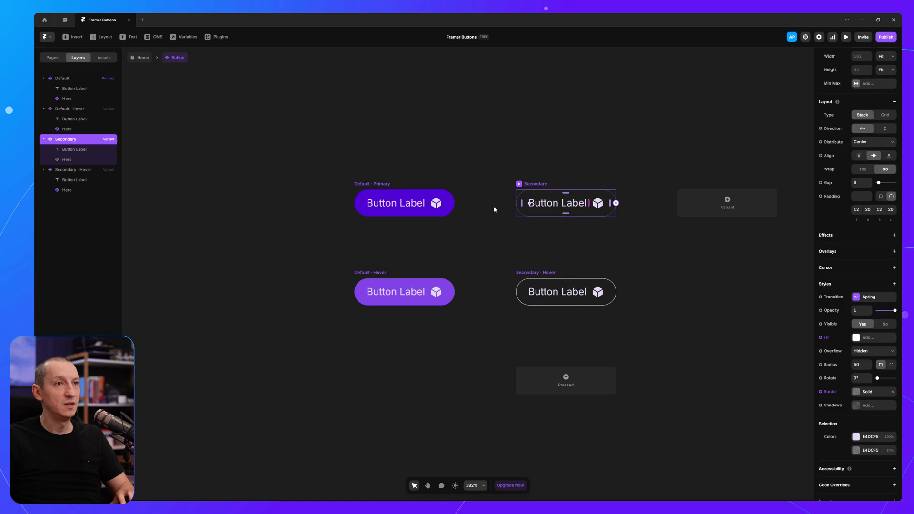
{"action": "left_click", "coordinate": [487, 115]}
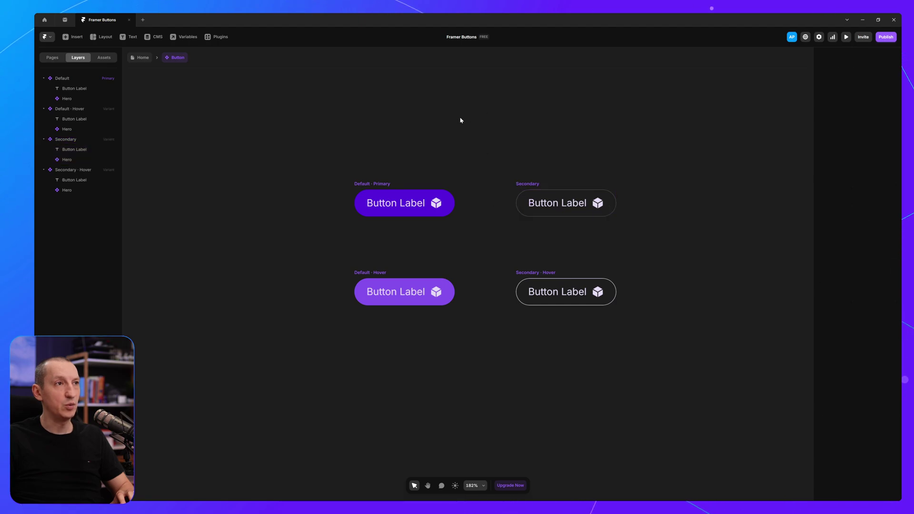
Step: Back on the Home page at 100% zoom, move the Button instance down and right in the Desktop frame
{"action": "key", "text": "Escape"}
{"action": "scroll", "coordinate": [532, 160], "scroll_direction": "down", "scroll_amount": 5}
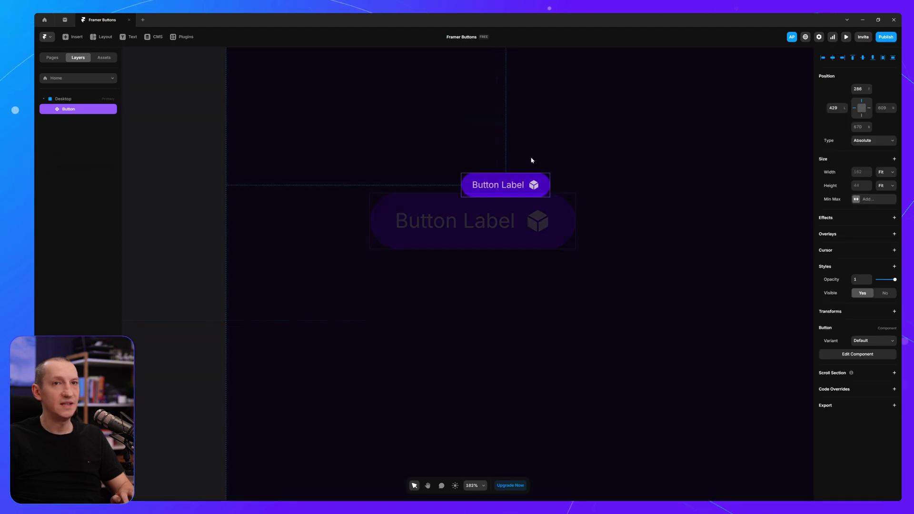
{"action": "key", "text": "shift+0"}
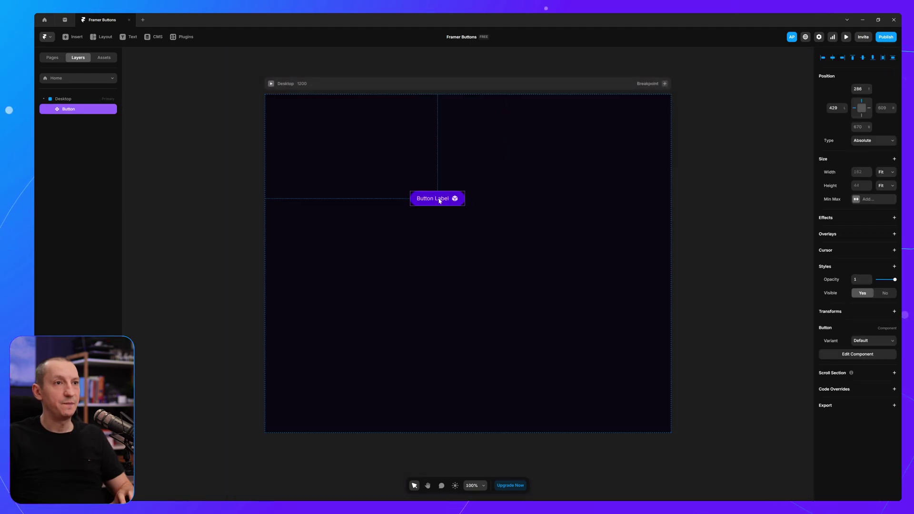
{"action": "left_click_drag", "start_coordinate": [438, 201], "coordinate": [458, 248]}
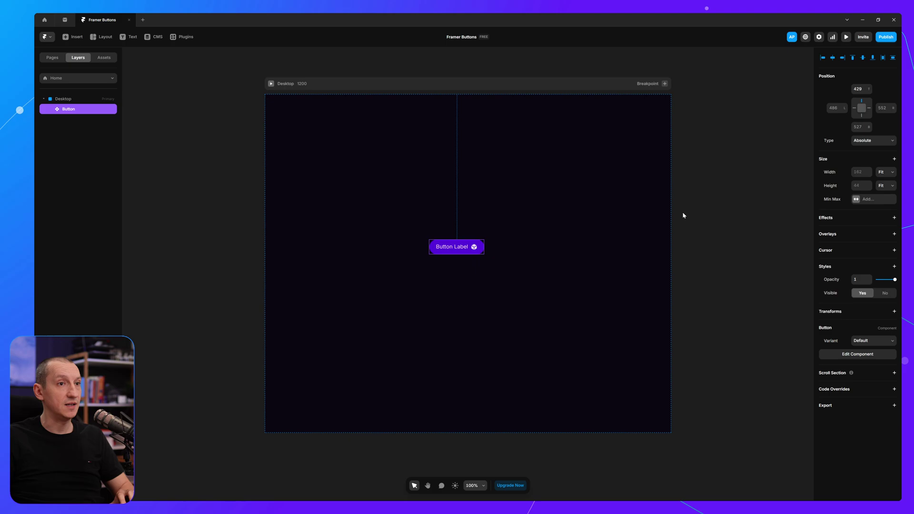
Step: Enter the Button component and fit all four variants in view
{"action": "double_click", "coordinate": [462, 251]}
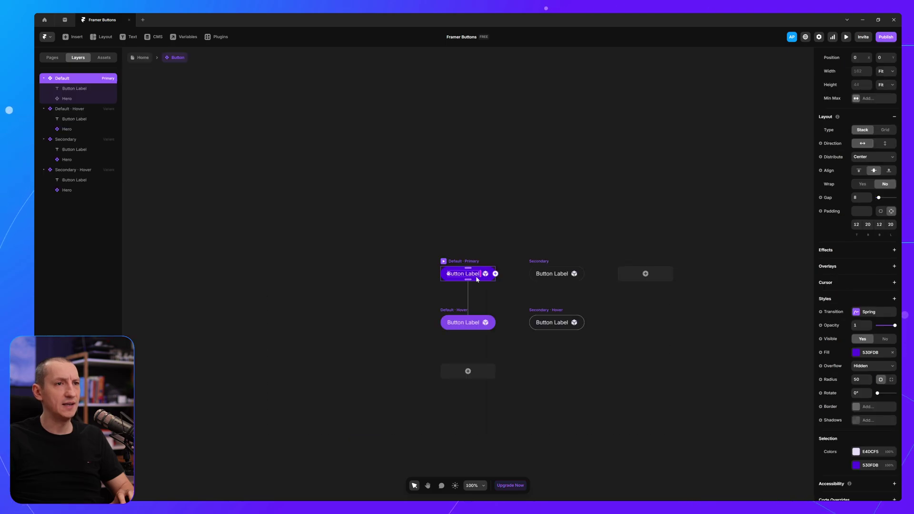
{"action": "left_click", "coordinate": [506, 255]}
{"action": "key", "text": "shift+1"}
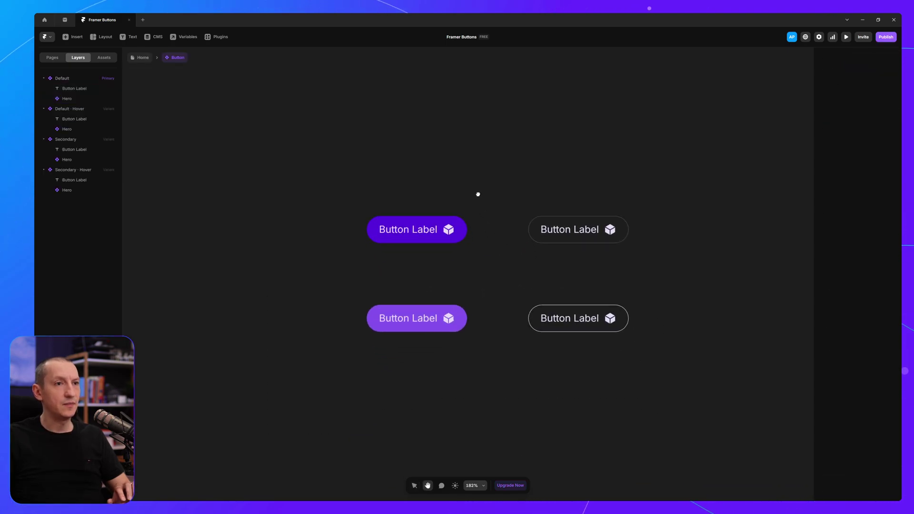
Step: Bind the Default label's content to a new plain-text variable named Button Label
{"action": "double_click", "coordinate": [401, 210]}
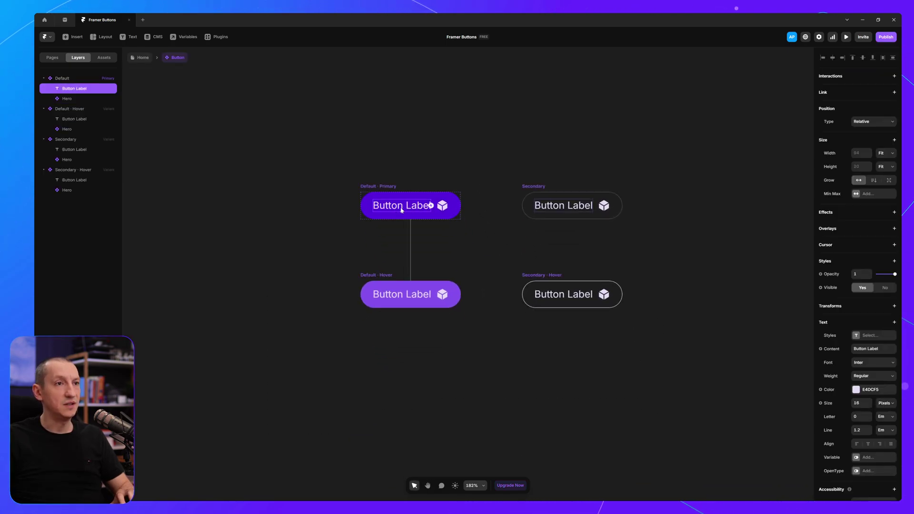
{"action": "left_click", "coordinate": [833, 350]}
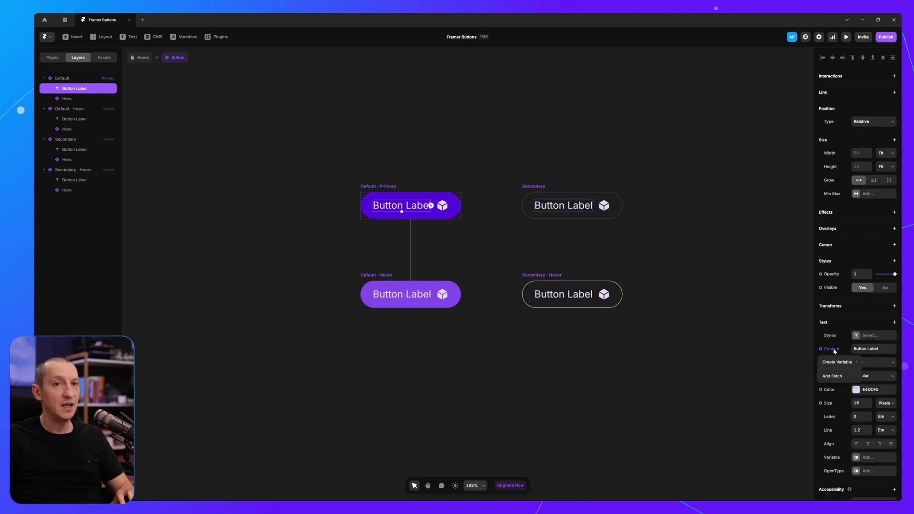
{"action": "mouse_move", "coordinate": [833, 363]}
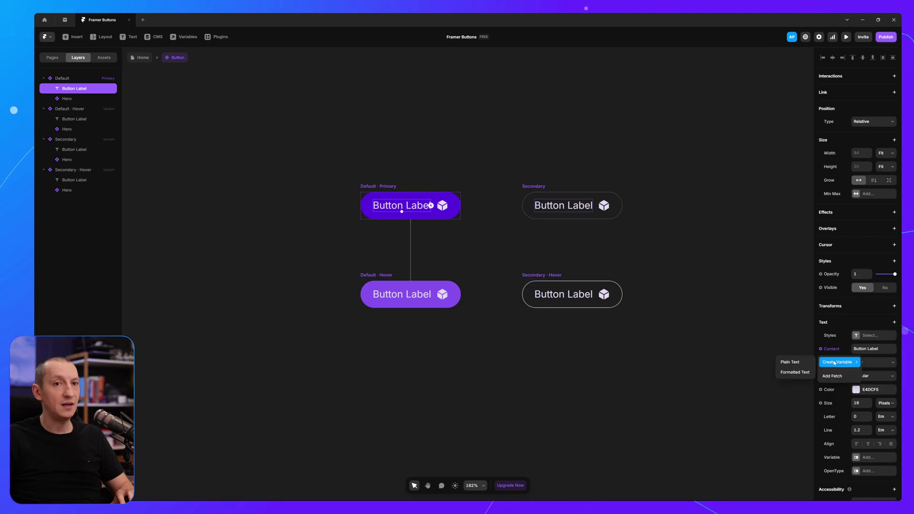
{"action": "left_click", "coordinate": [790, 362]}
{"action": "type", "text": "Bu"}
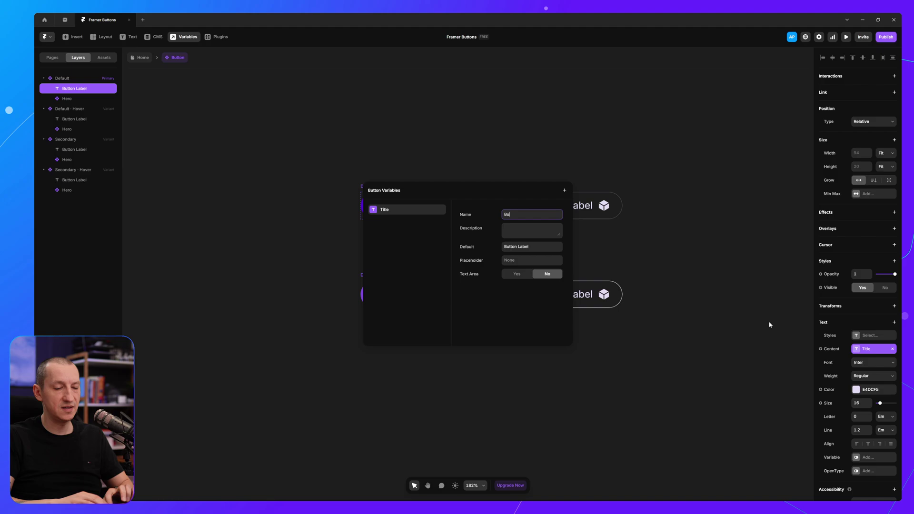
{"action": "type", "text": "tton Label"}
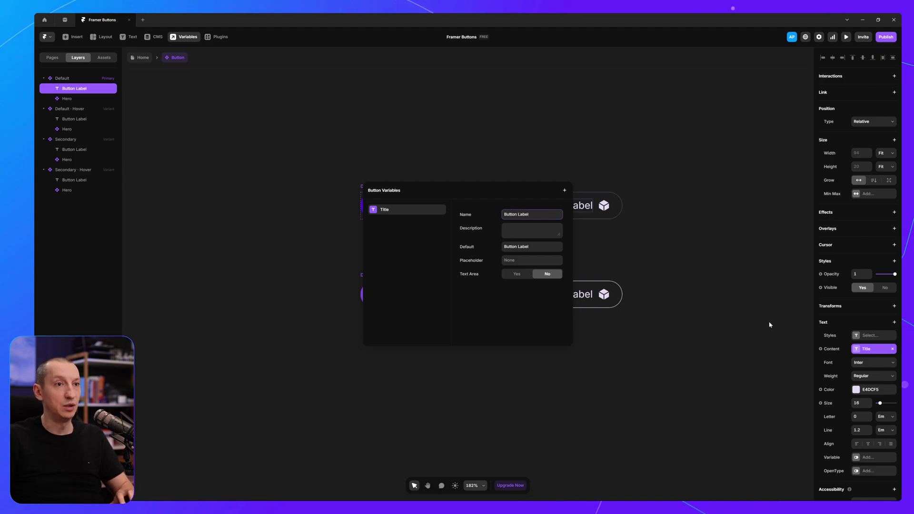
{"action": "key", "text": "Escape"}
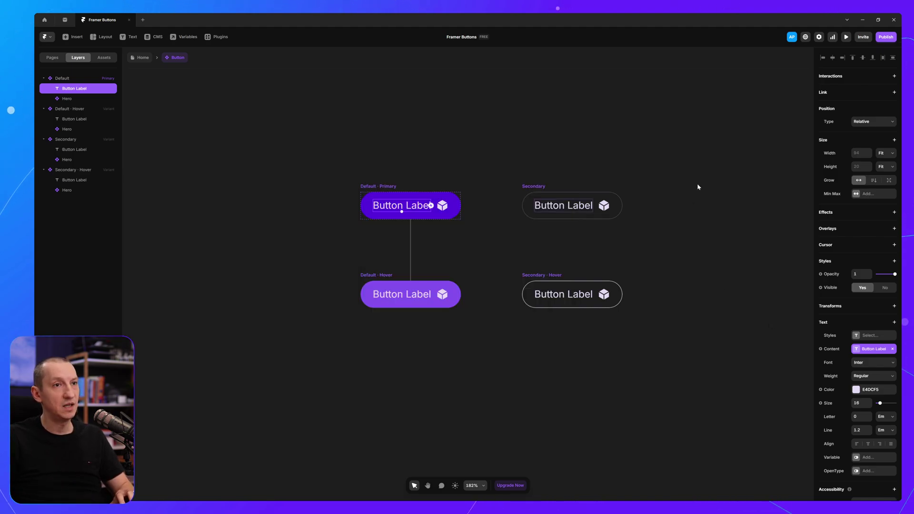
{"action": "left_click", "coordinate": [698, 308]}
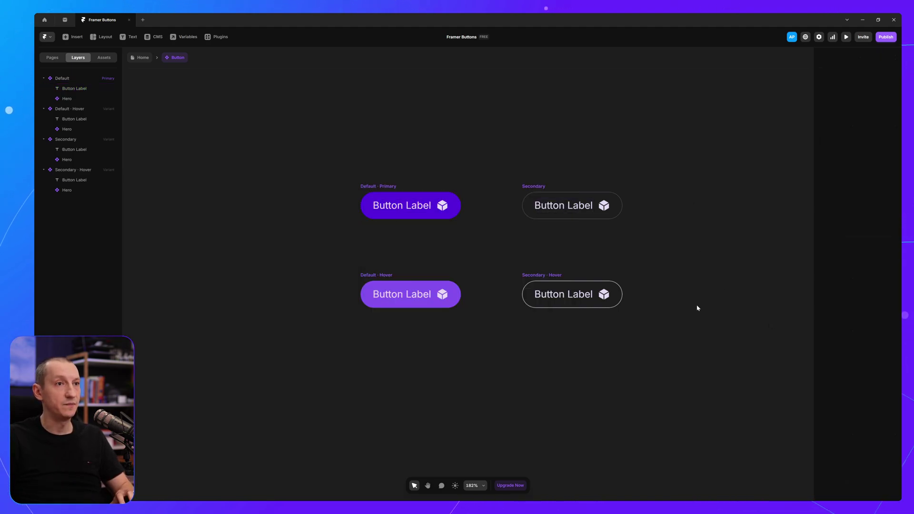
Step: Bind the Hero icon's Name to a new variable called Icon, defaulting to Cube
{"action": "left_click", "coordinate": [446, 207]}
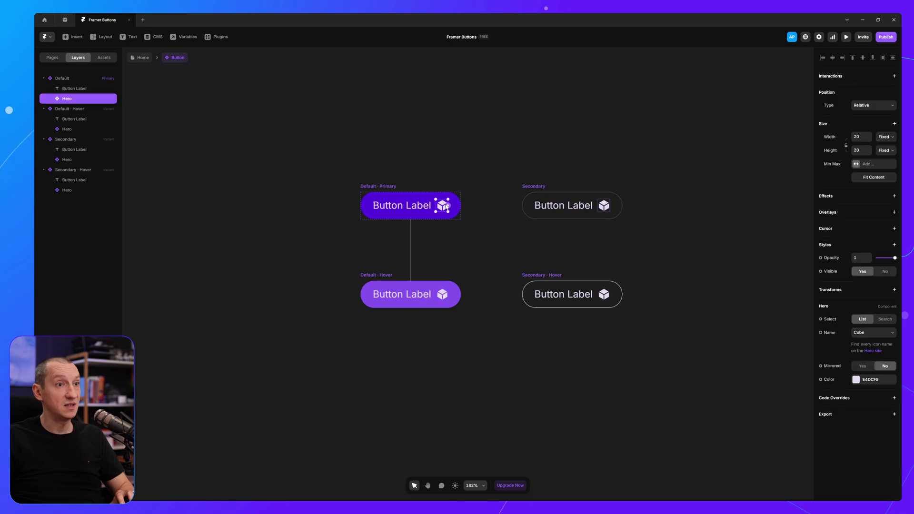
{"action": "left_click", "coordinate": [828, 337]}
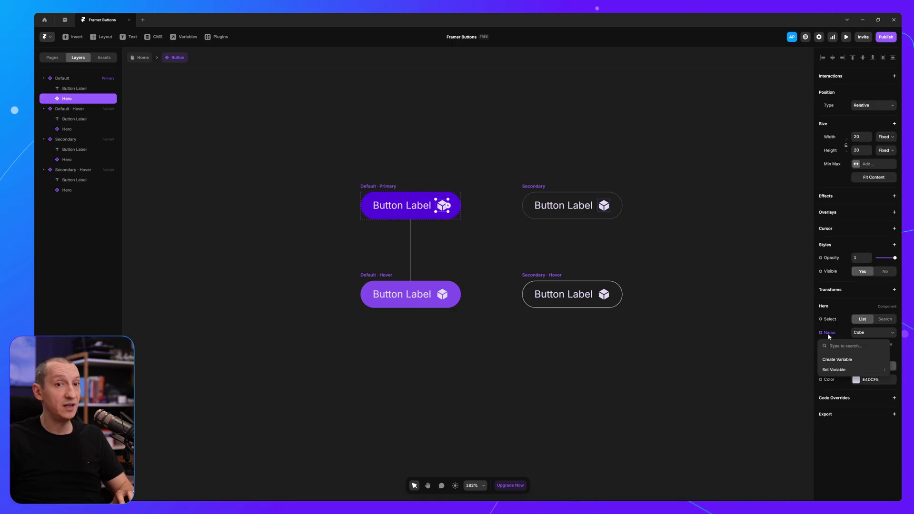
{"action": "left_click", "coordinate": [834, 359]}
{"action": "type", "text": "Icon"}
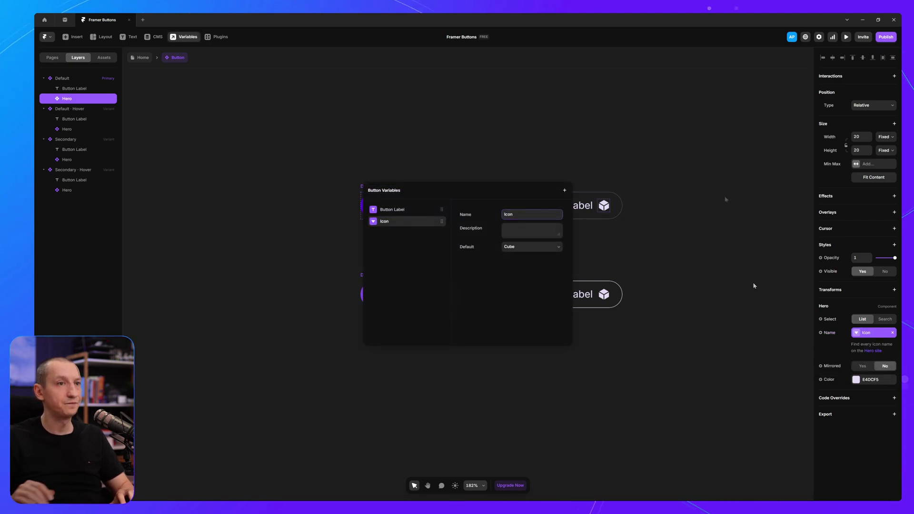
{"action": "key", "text": "Escape"}
{"action": "left_click", "coordinate": [657, 143]}
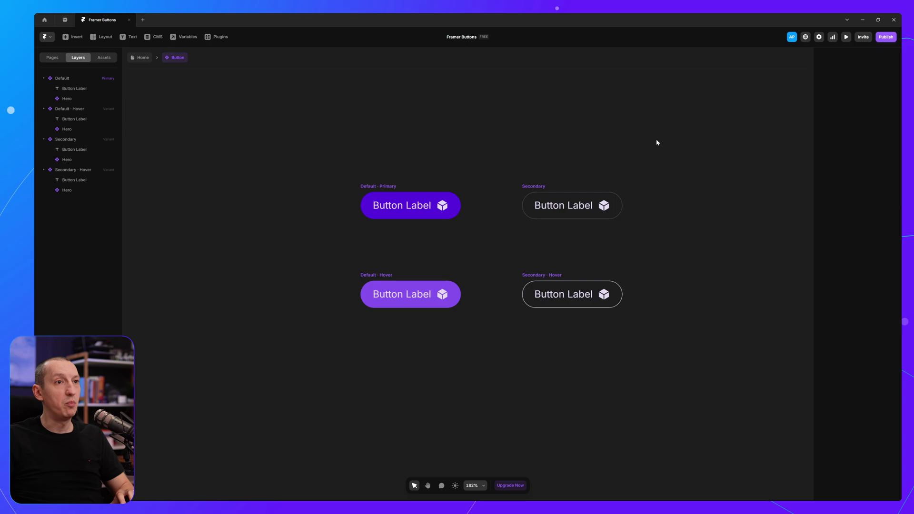
Step: Exit to the Home page and centre the Button instance in the Desktop frame
{"action": "key", "text": "Escape"}
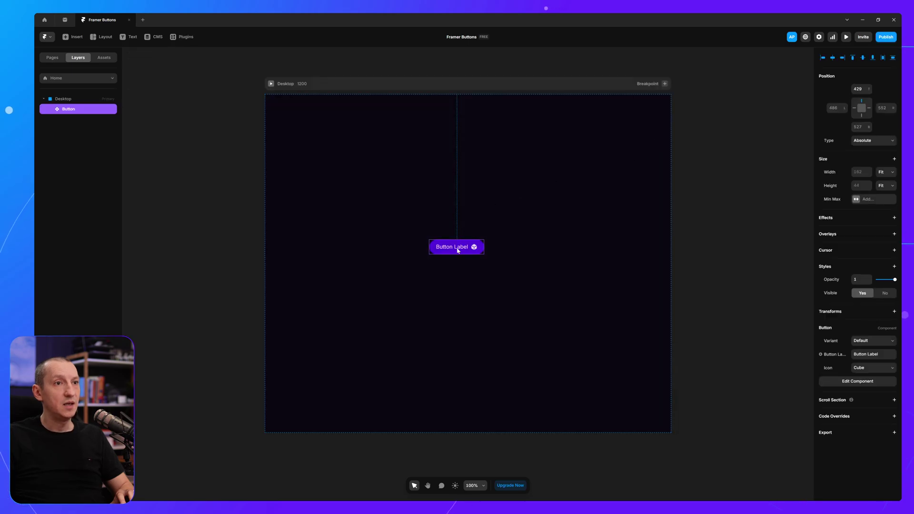
{"action": "left_click_drag", "start_coordinate": [457, 250], "coordinate": [471, 248]}
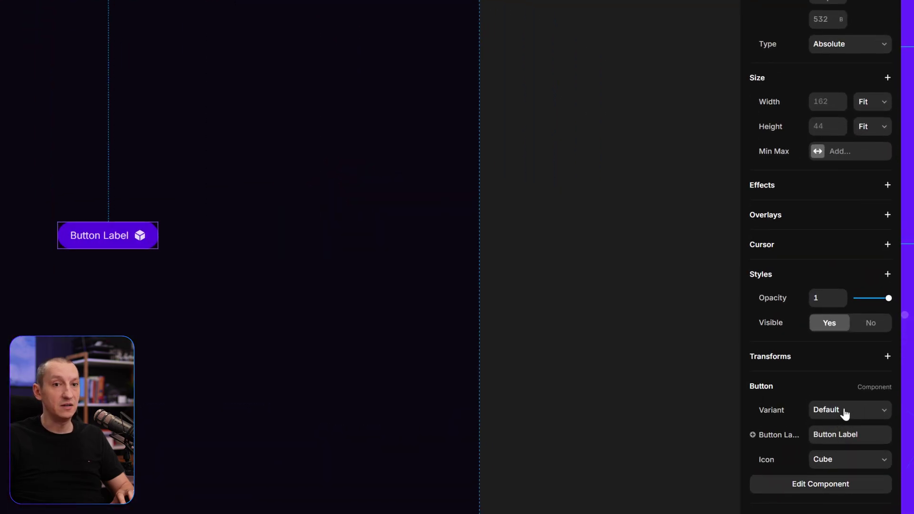
{"action": "scroll", "coordinate": [385, 311], "scroll_direction": "left", "scroll_amount": 5}
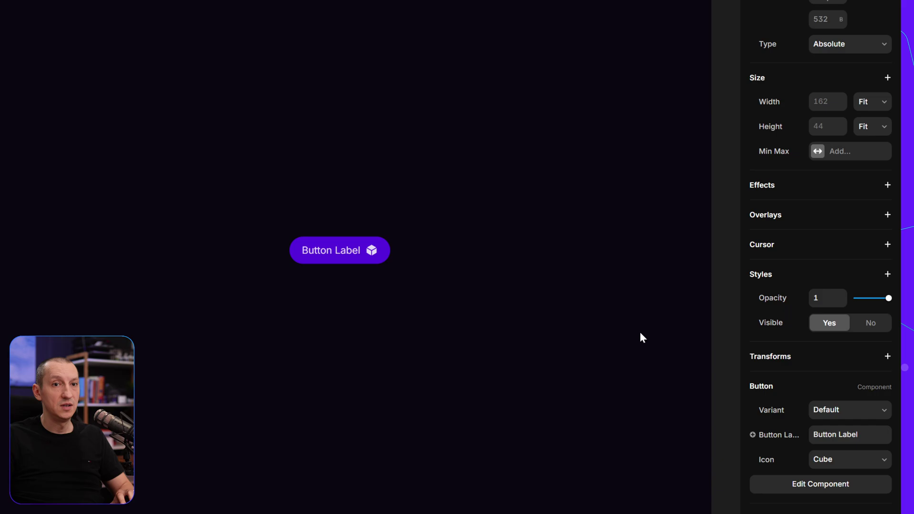
Step: Preview the instance as Secondary, then switch its Variant back to Default
{"action": "left_click", "coordinate": [854, 412]}
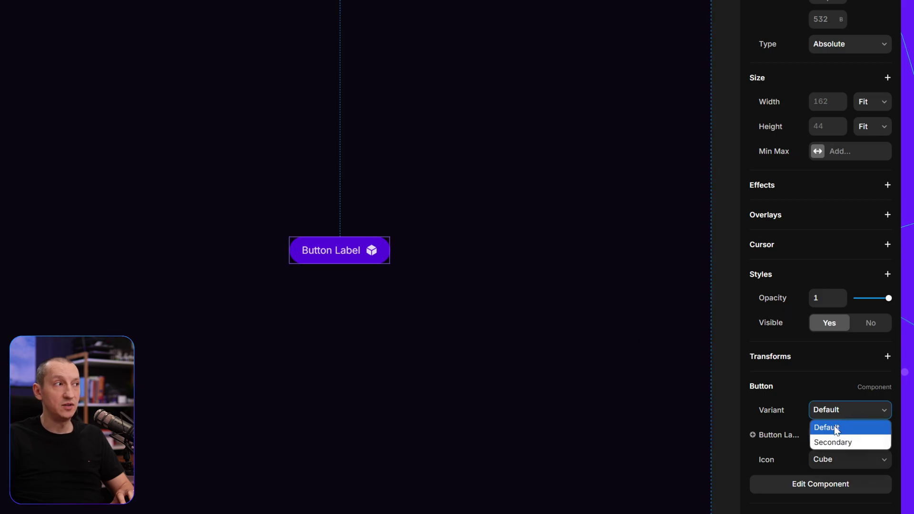
{"action": "left_click", "coordinate": [841, 442]}
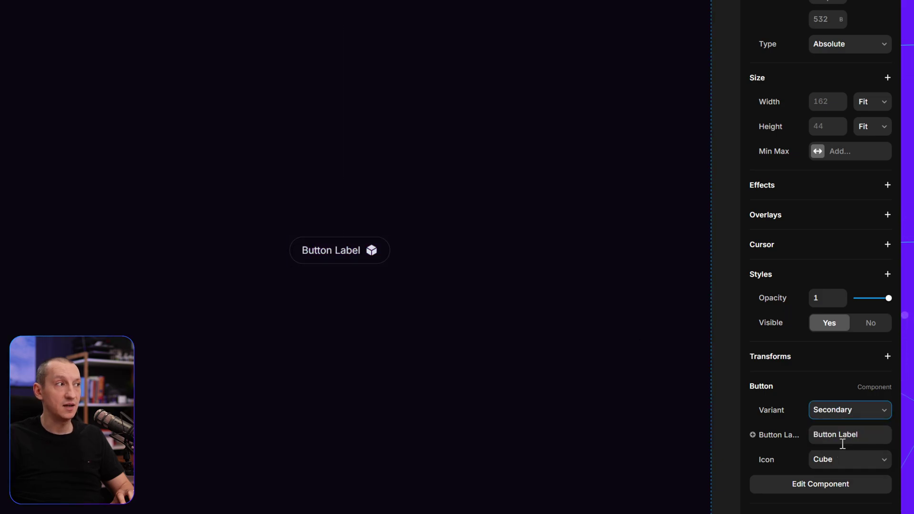
{"action": "left_click", "coordinate": [835, 412]}
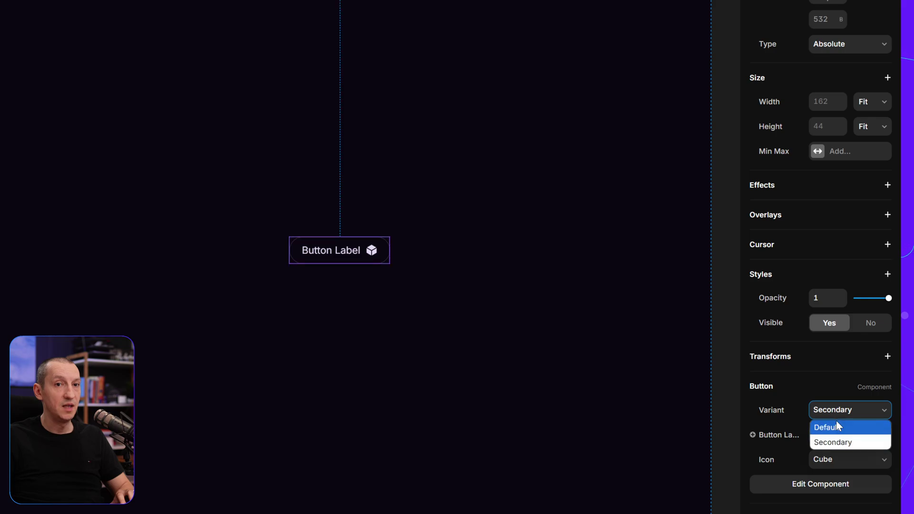
{"action": "left_click", "coordinate": [835, 421]}
Step: Set the instance's Button Label to 'Try for Free' and its Icon to ArrowUpRight
{"action": "left_click", "coordinate": [848, 434]}
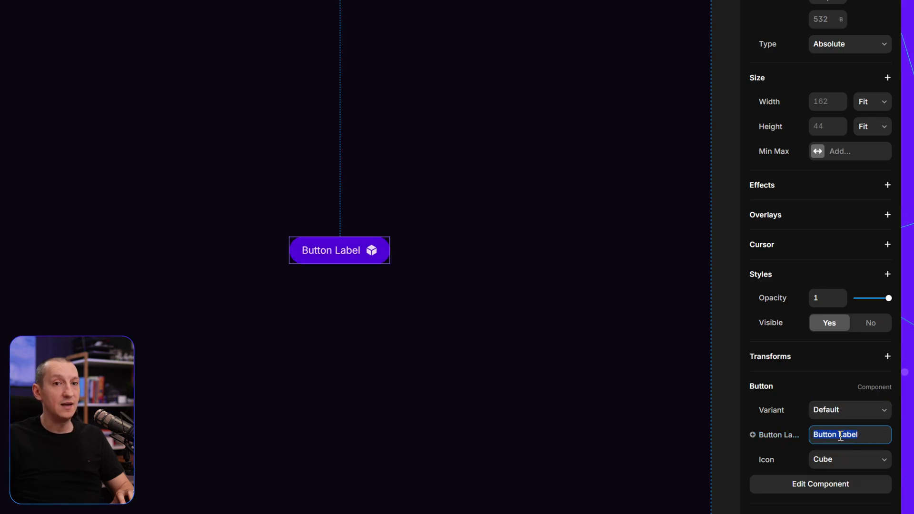
{"action": "type", "text": "Try"}
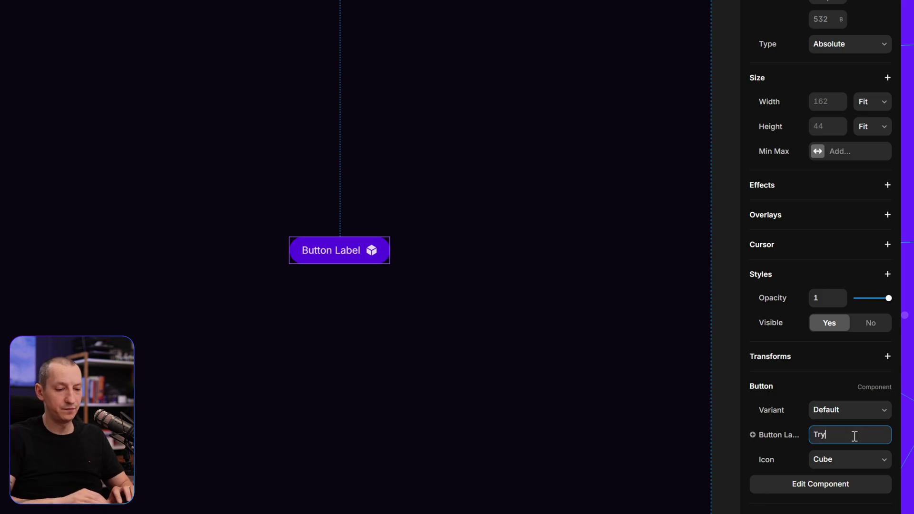
{"action": "type", "text": " for Free"}
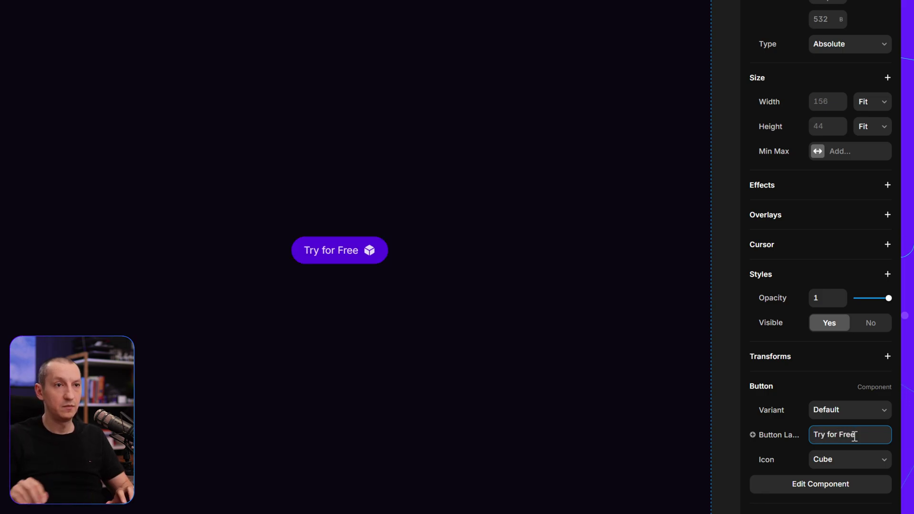
{"action": "left_click", "coordinate": [831, 460]}
{"action": "scroll", "coordinate": [831, 438], "scroll_direction": "up", "scroll_amount": 10}
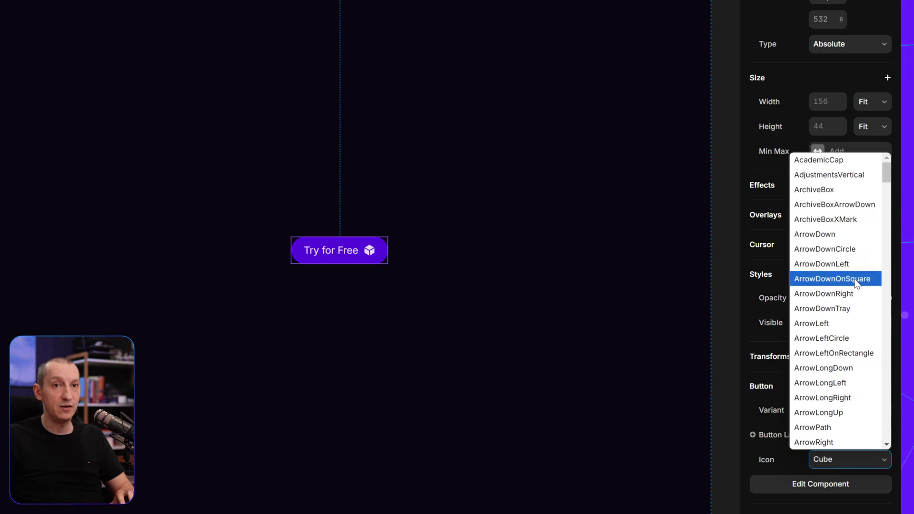
{"action": "scroll", "coordinate": [857, 314], "scroll_direction": "down", "scroll_amount": 5}
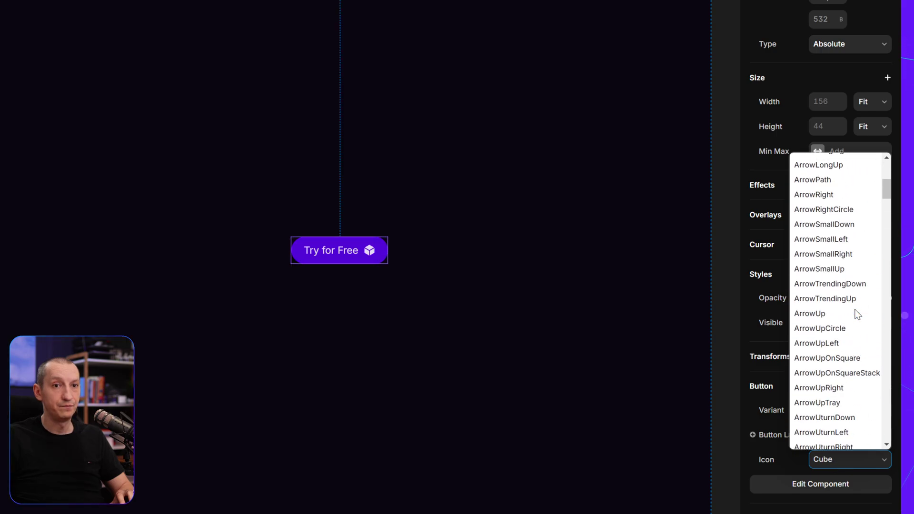
{"action": "left_click", "coordinate": [851, 387]}
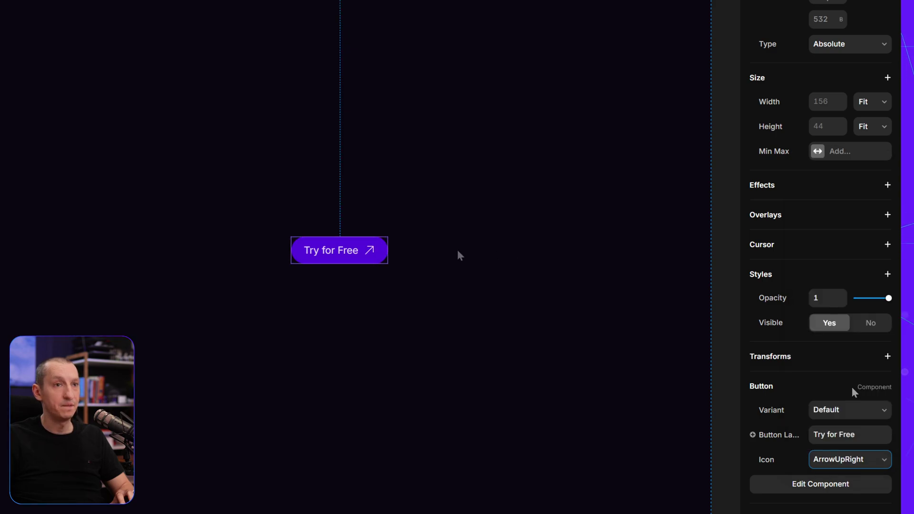
Step: Duplicate the Try for Free button and make the copy Secondary, labelled 'Learn More'
{"action": "left_click", "coordinate": [341, 250]}
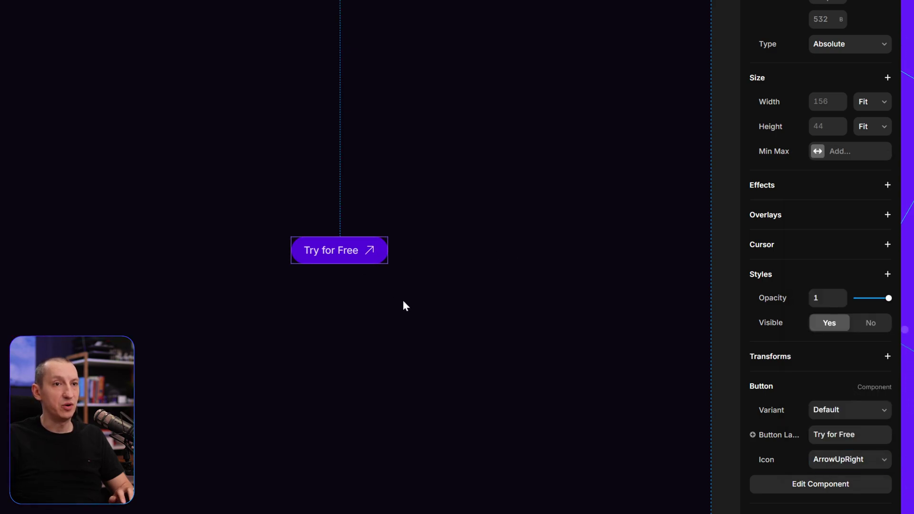
{"action": "key", "text": "ctrl+d"}
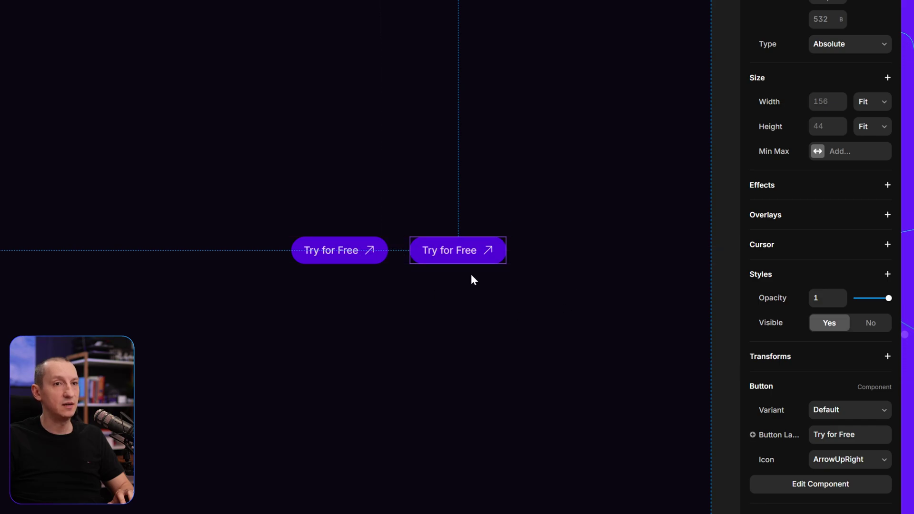
{"action": "left_click", "coordinate": [850, 409]}
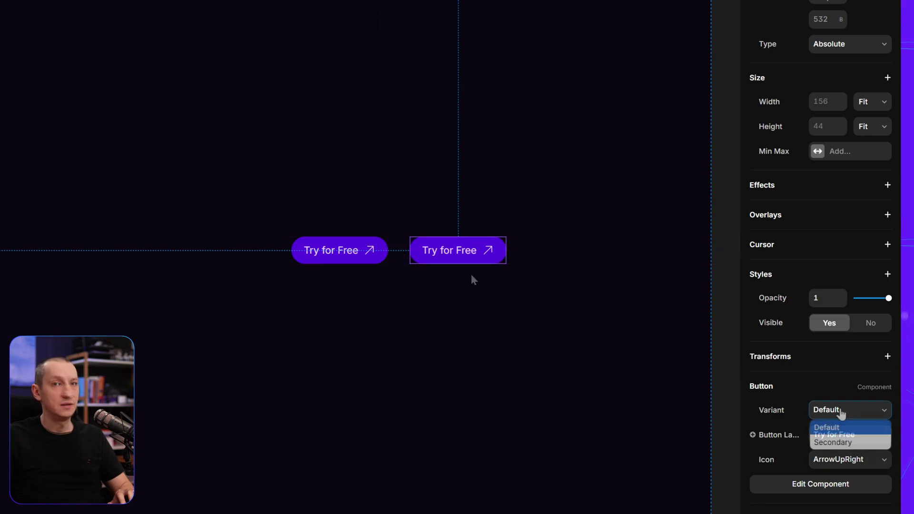
{"action": "left_click", "coordinate": [847, 441]}
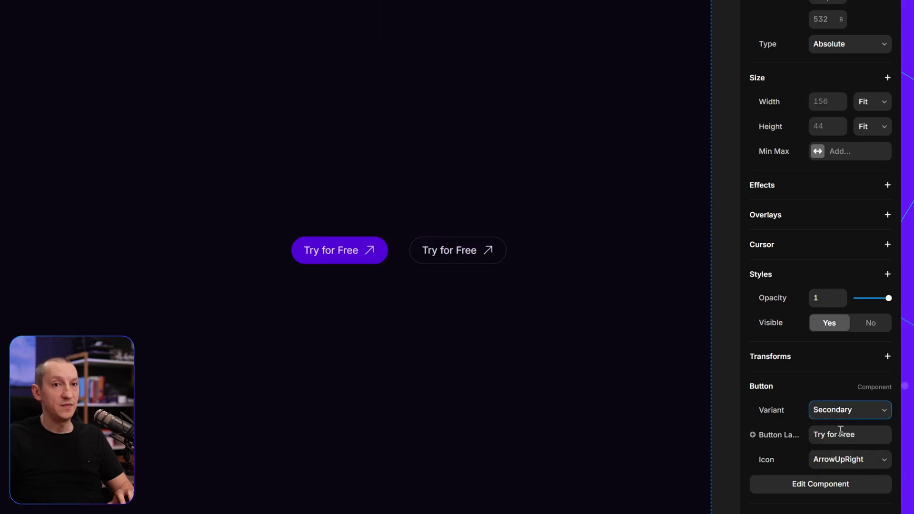
{"action": "left_click", "coordinate": [840, 432]}
{"action": "type", "text": "L"}
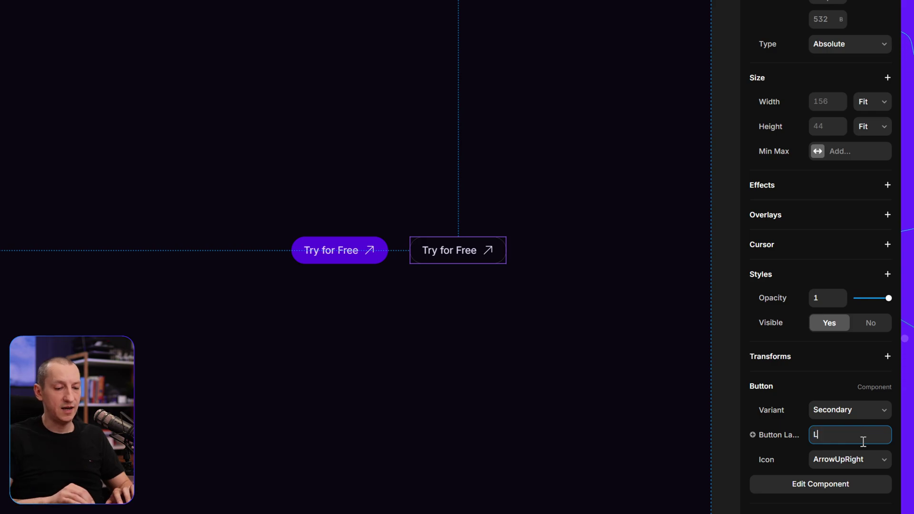
{"action": "type", "text": "earn More"}
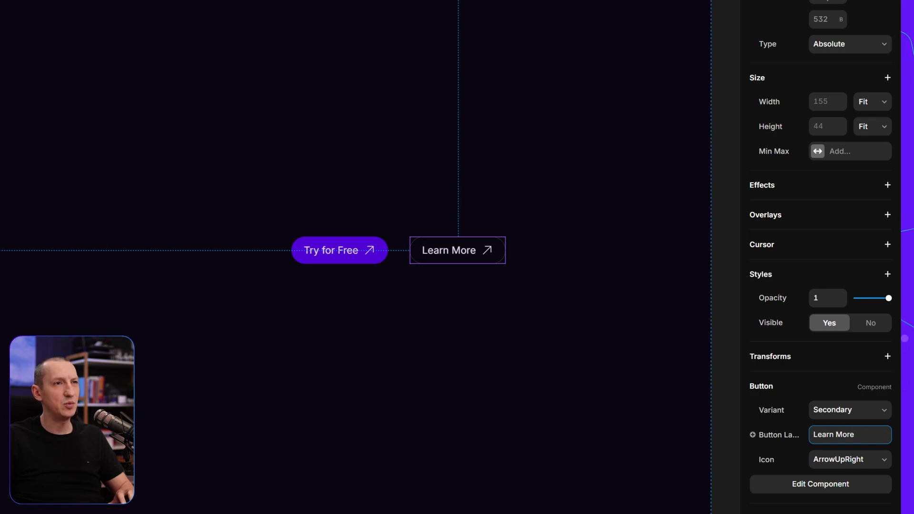
{"action": "key", "text": "Escape"}
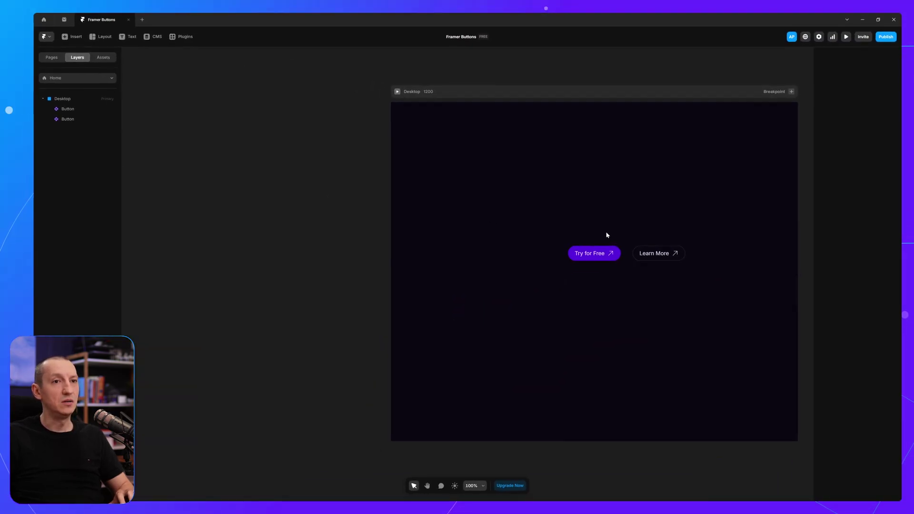
Step: Open the Button component from the Desktop frame and select the Hero icon in Default · Primary
{"action": "left_click_drag", "start_coordinate": [606, 234], "coordinate": [510, 208]}
{"action": "double_click", "coordinate": [552, 242]}
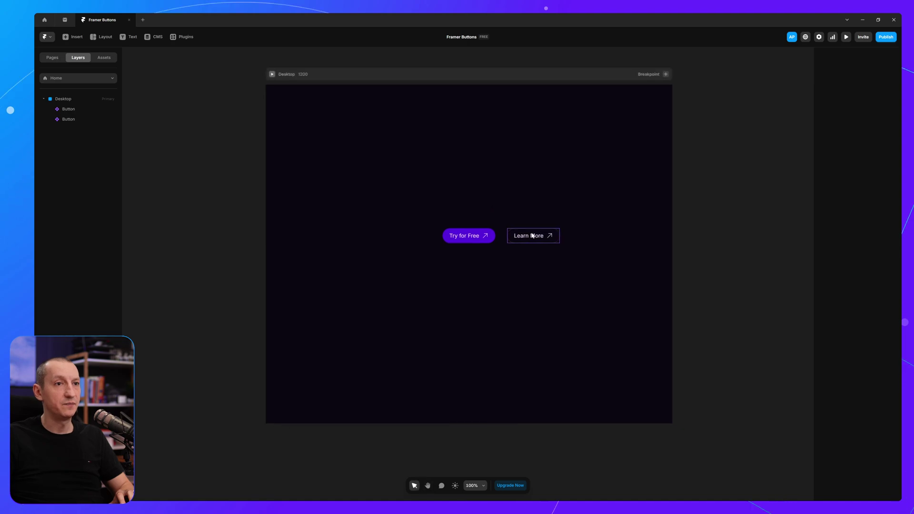
{"action": "left_click", "coordinate": [476, 228]}
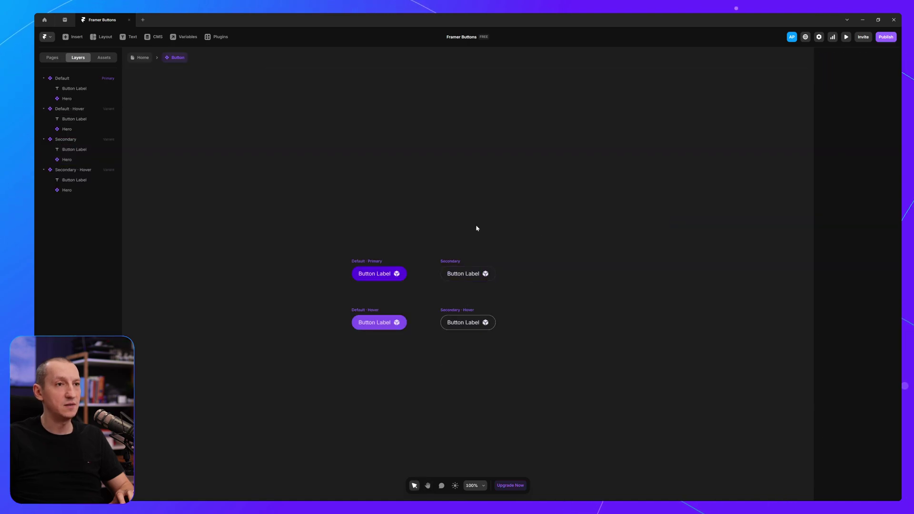
{"action": "left_click", "coordinate": [396, 274]}
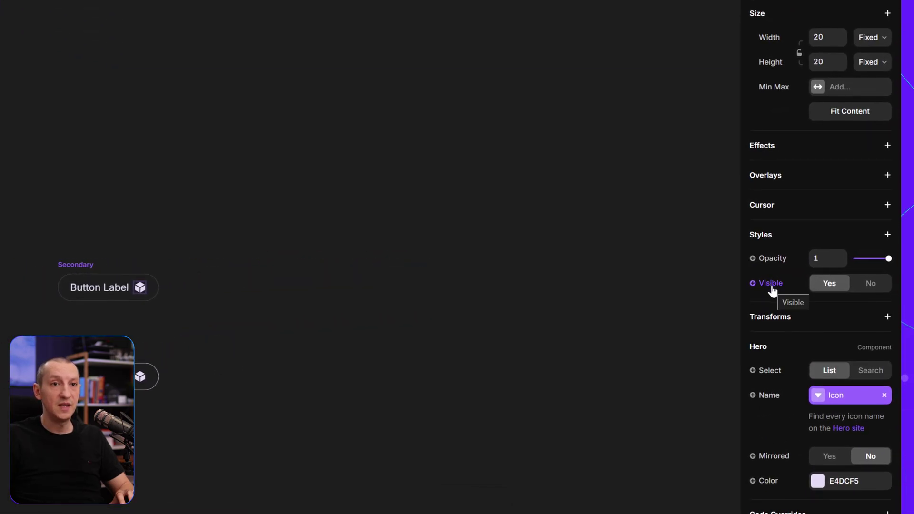
Step: Bind the icon's Visible property to a new variable named 'Show Icon', defaulting to Yes
{"action": "left_click", "coordinate": [772, 285]}
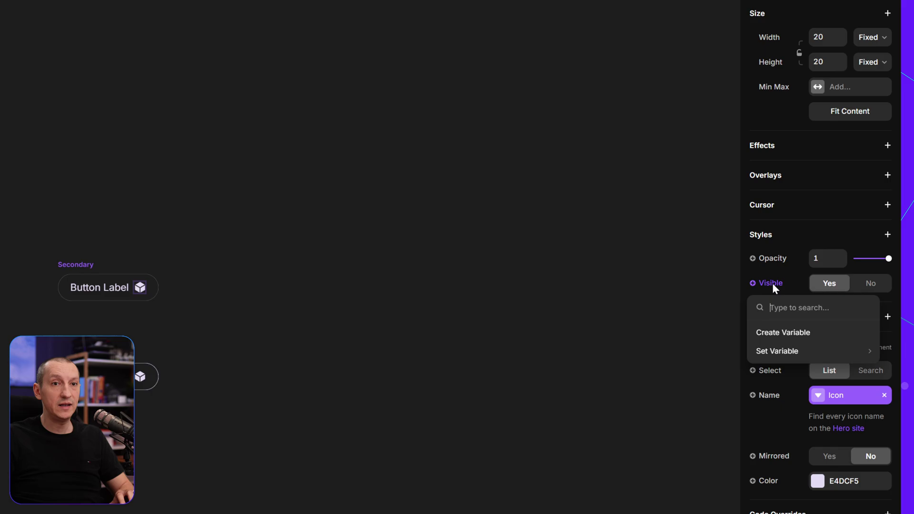
{"action": "left_click", "coordinate": [775, 330]}
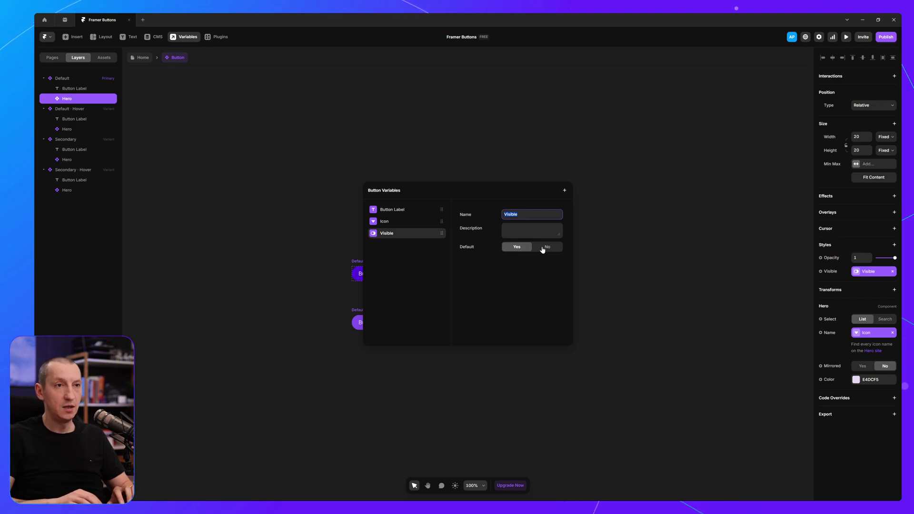
{"action": "type", "text": "Show Icon"}
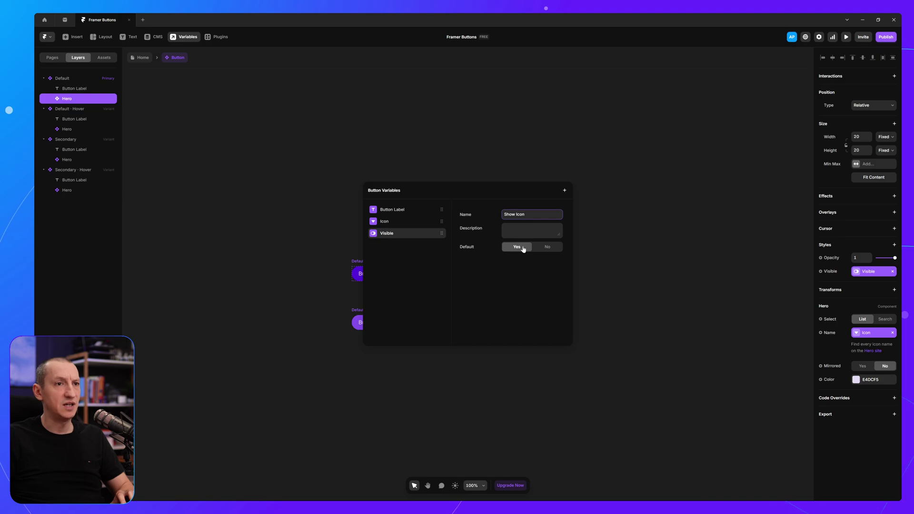
{"action": "left_click", "coordinate": [648, 205]}
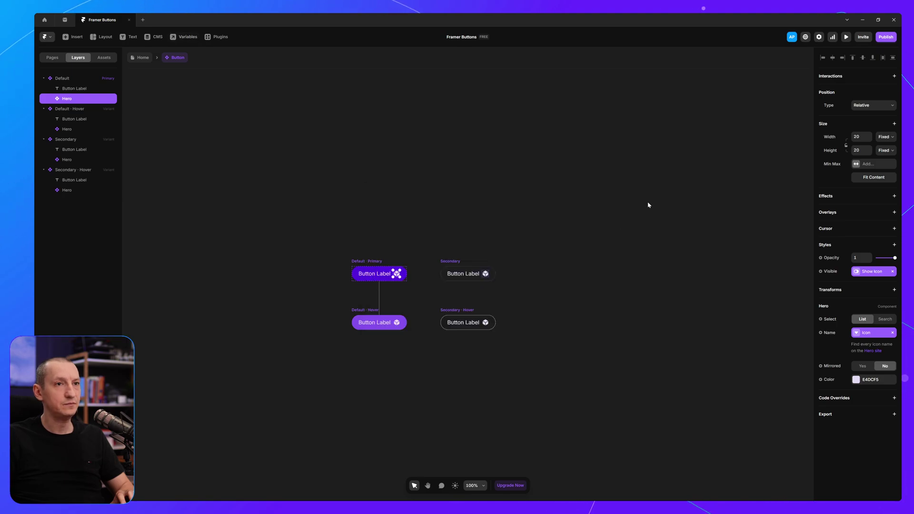
Step: Back on Home, select the Learn More button instance and set its Show Icon to No
{"action": "key", "text": "Escape"}
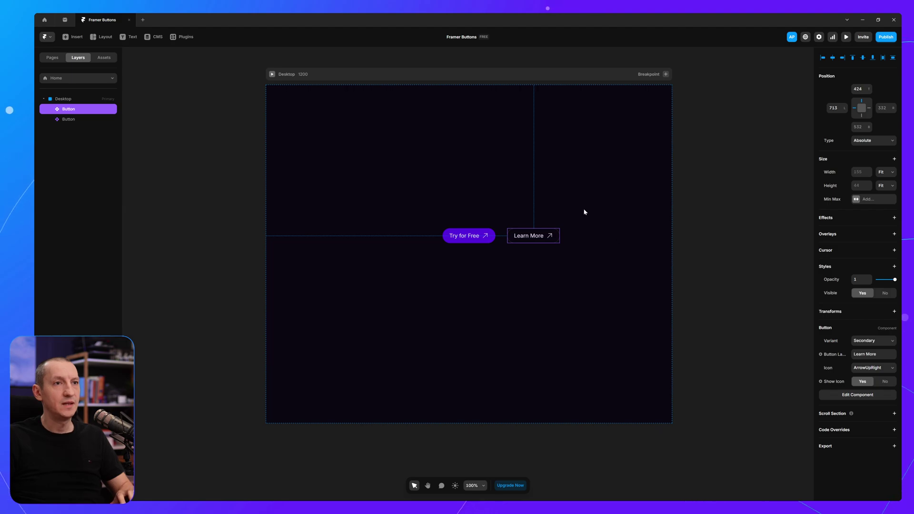
{"action": "left_click", "coordinate": [699, 219]}
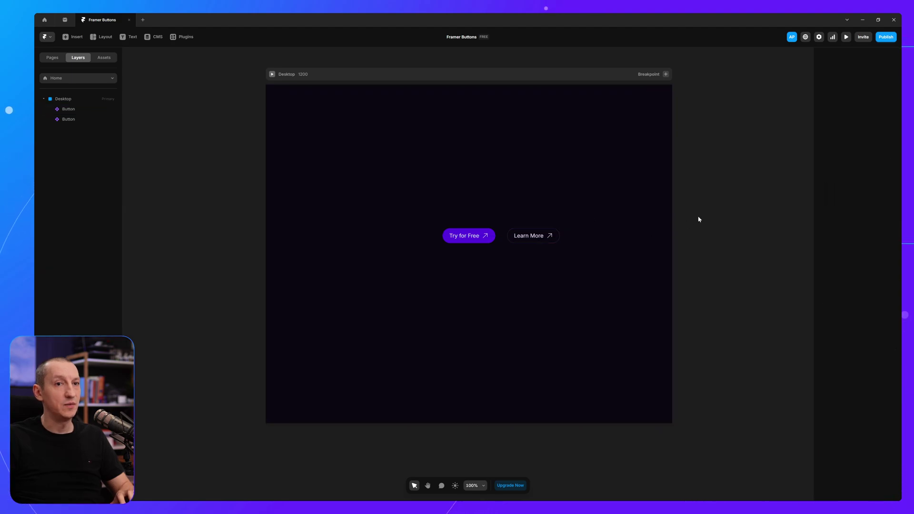
{"action": "left_click", "coordinate": [551, 234]}
{"action": "left_click_drag", "start_coordinate": [575, 261], "coordinate": [688, 268]}
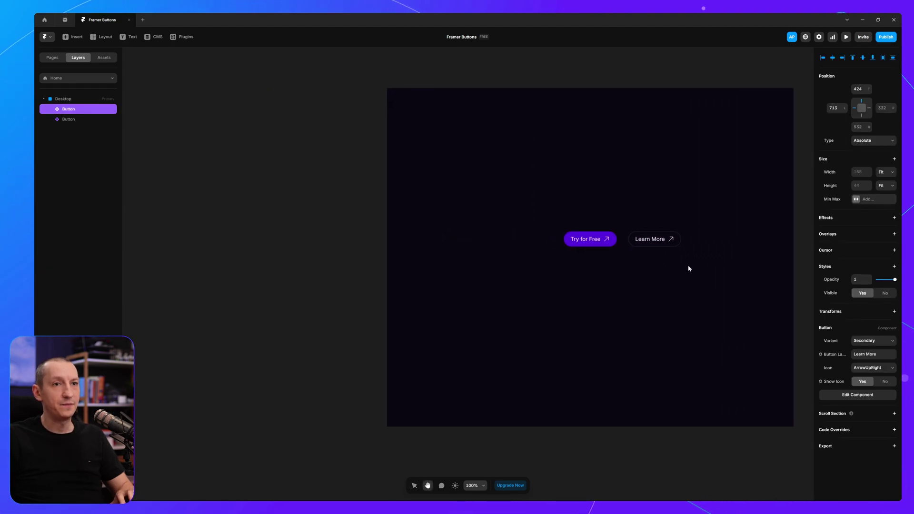
{"action": "key", "text": "v"}
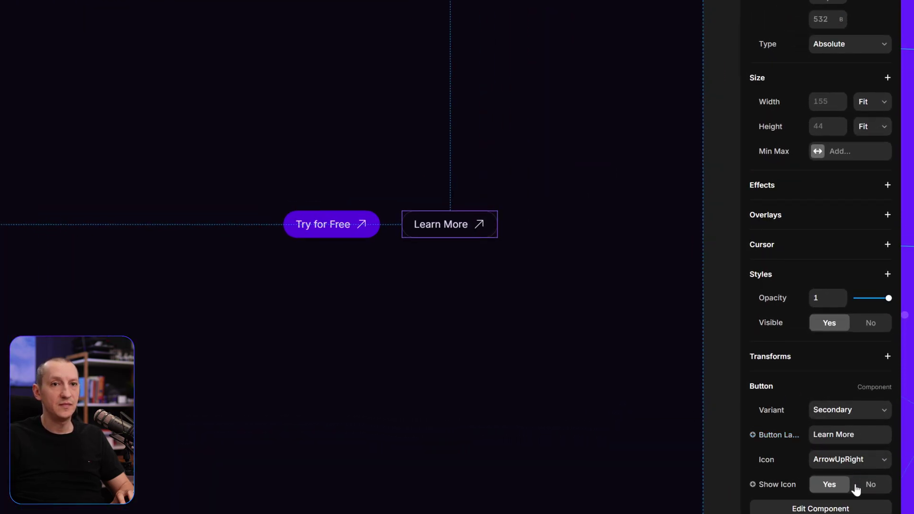
{"action": "left_click", "coordinate": [871, 484]}
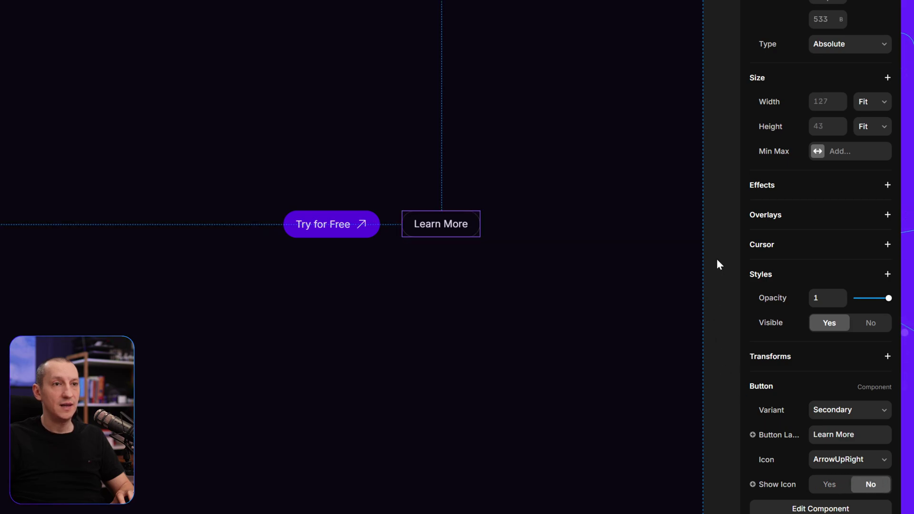
{"action": "key", "text": "Escape"}
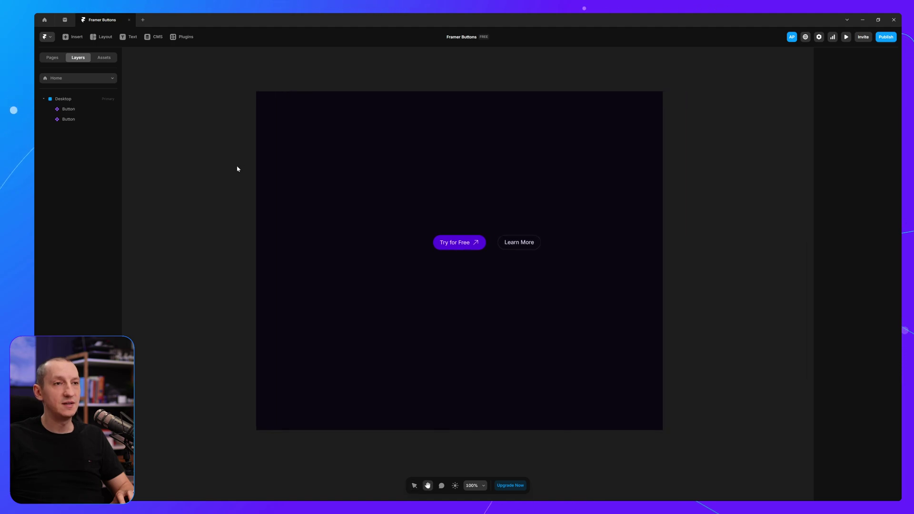
{"action": "key", "text": "ctrl+p"}
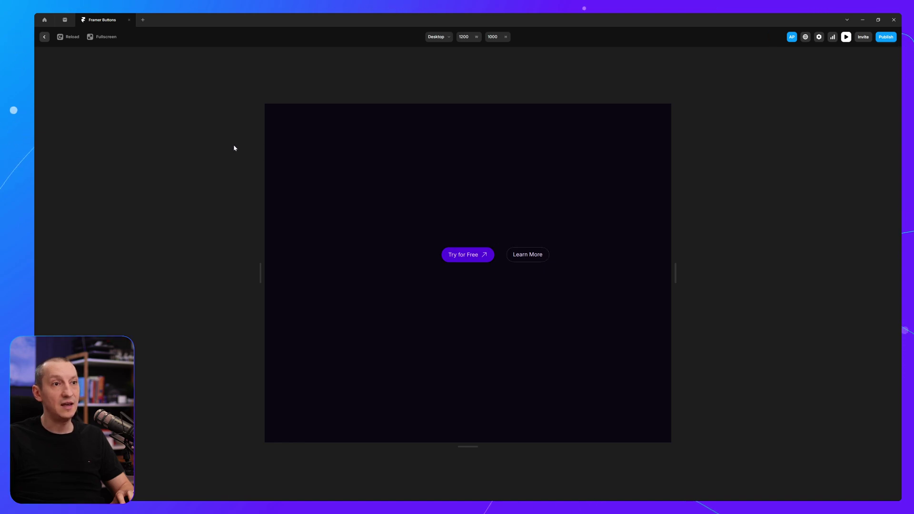
{"action": "key", "text": "Escape"}
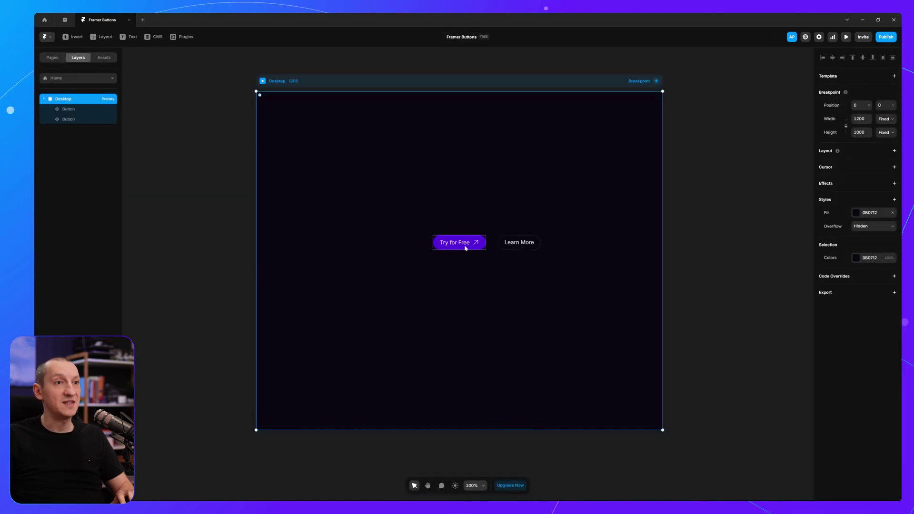
Step: Open the Button component from Try for Free and set the Default · Primary gap to 16
{"action": "left_click", "coordinate": [465, 246]}
{"action": "double_click", "coordinate": [465, 244]}
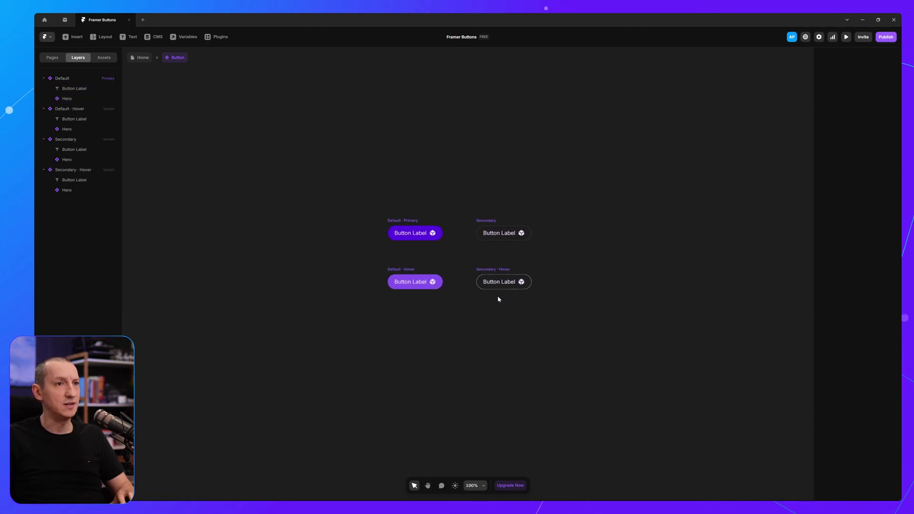
{"action": "left_click", "coordinate": [405, 221]}
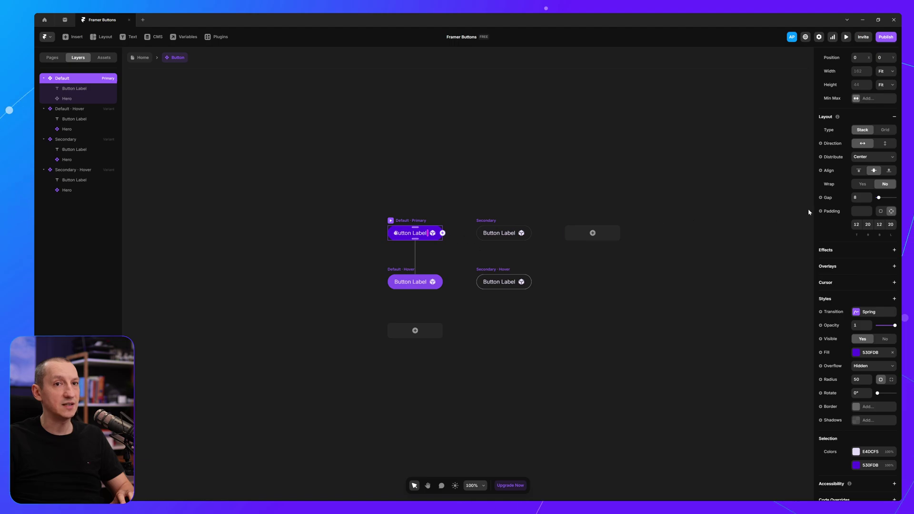
{"action": "left_click", "coordinate": [861, 197]}
{"action": "type", "text": "16"}
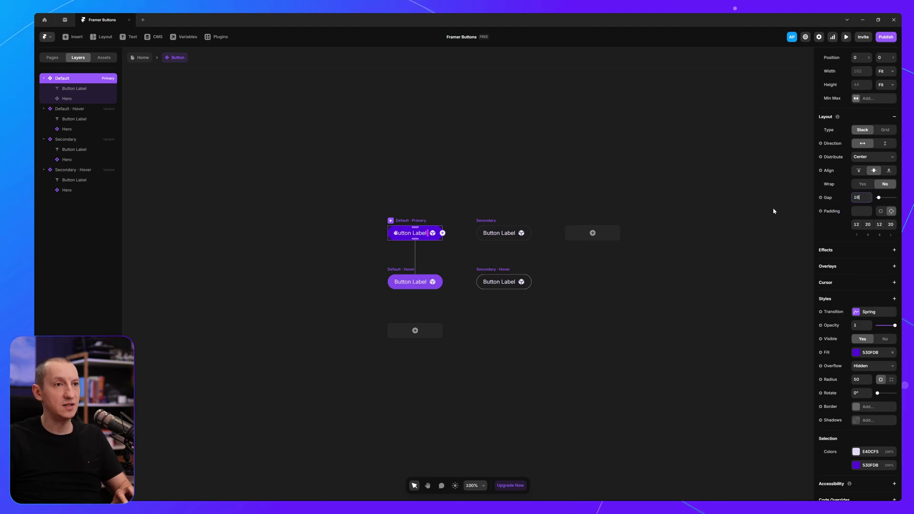
{"action": "left_click", "coordinate": [509, 185]}
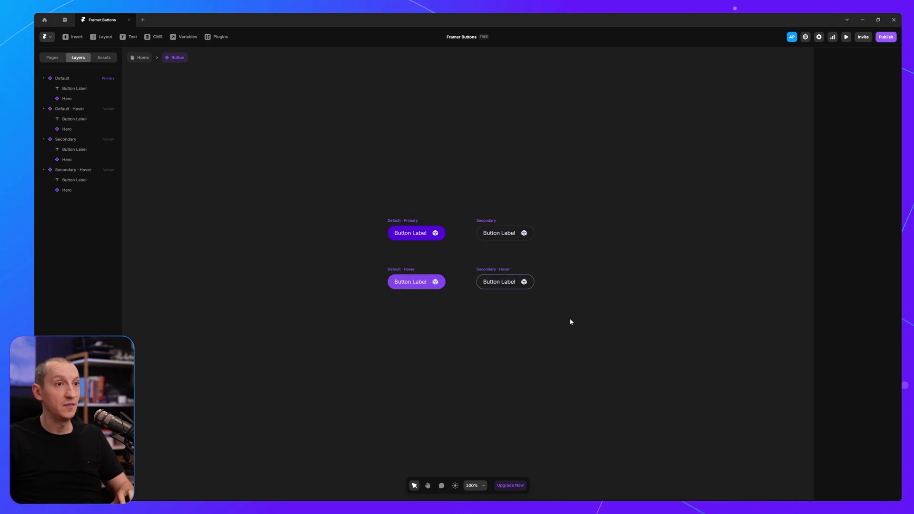
Step: Set the Default · Primary variant's top and bottom padding to 16
{"action": "left_click", "coordinate": [386, 222]}
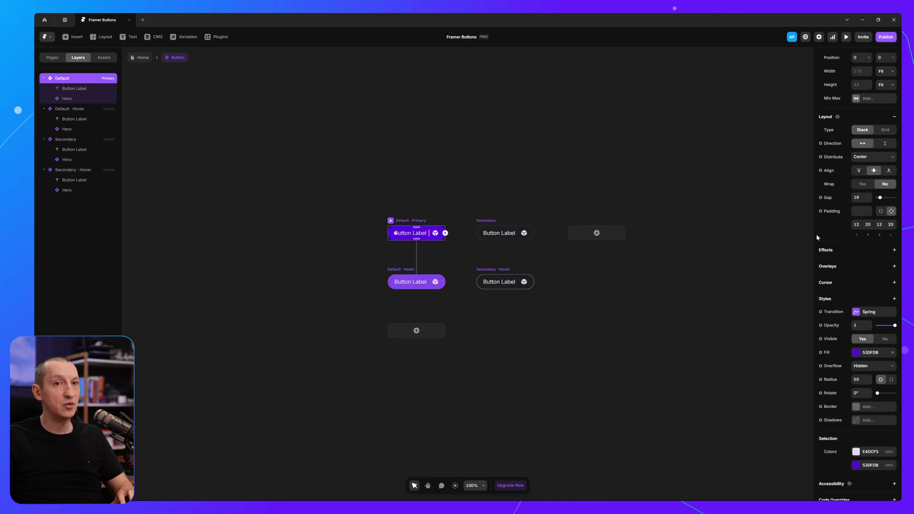
{"action": "left_click", "coordinate": [855, 224]}
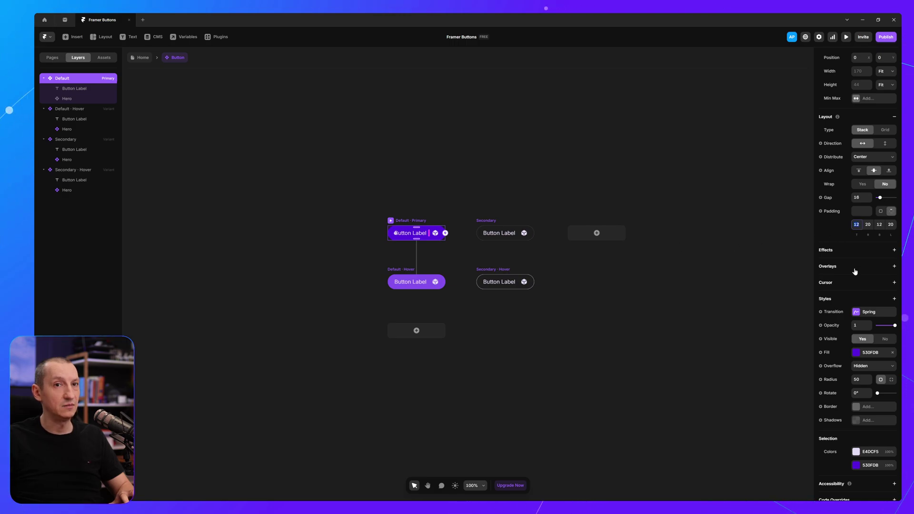
{"action": "type", "text": "16"}
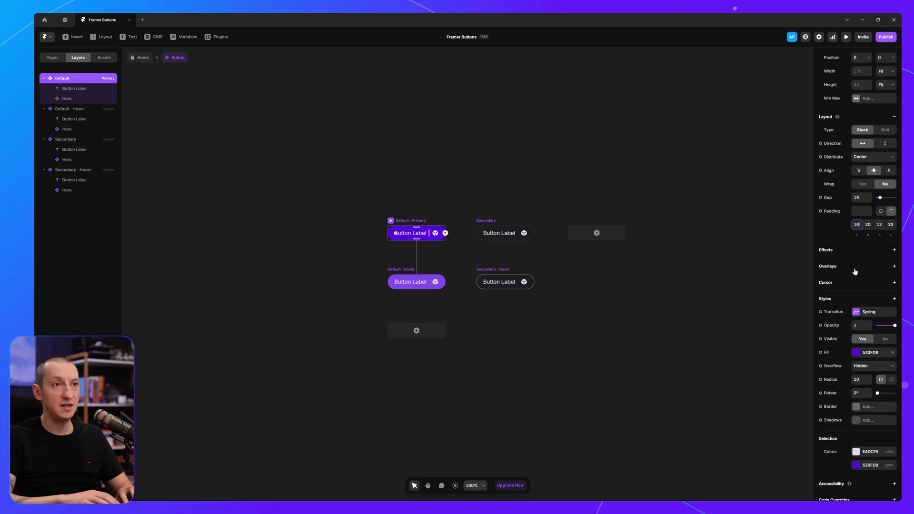
{"action": "key", "text": "Tab"}
{"action": "key", "text": "Tab"}
{"action": "type", "text": "16"}
{"action": "key", "text": "Tab"}
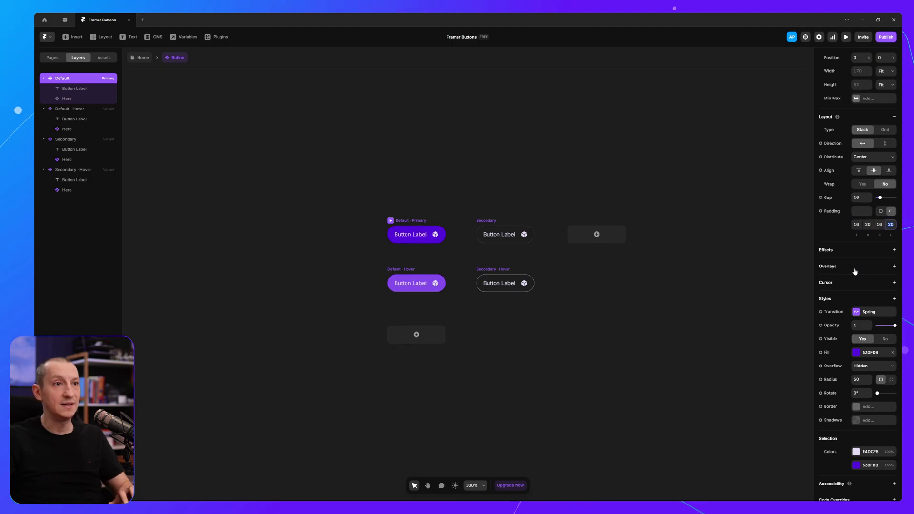
Step: Check the Try for Free button's spacing on Home, reopen the Button component, then return to Home
{"action": "left_click", "coordinate": [507, 187]}
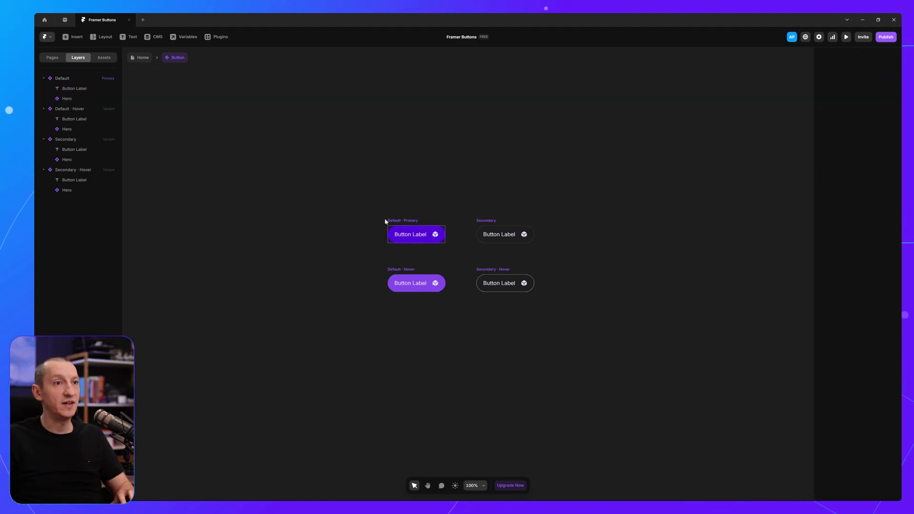
{"action": "key", "text": "Escape"}
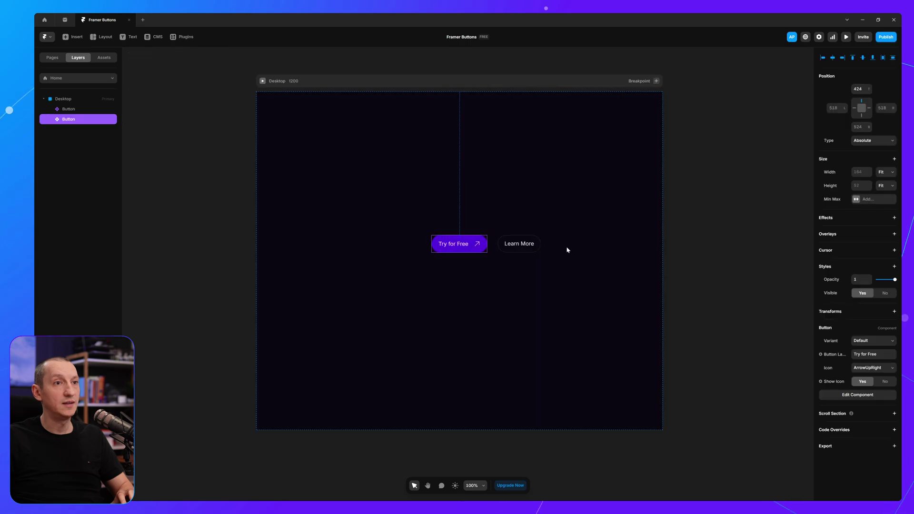
{"action": "left_click", "coordinate": [703, 214]}
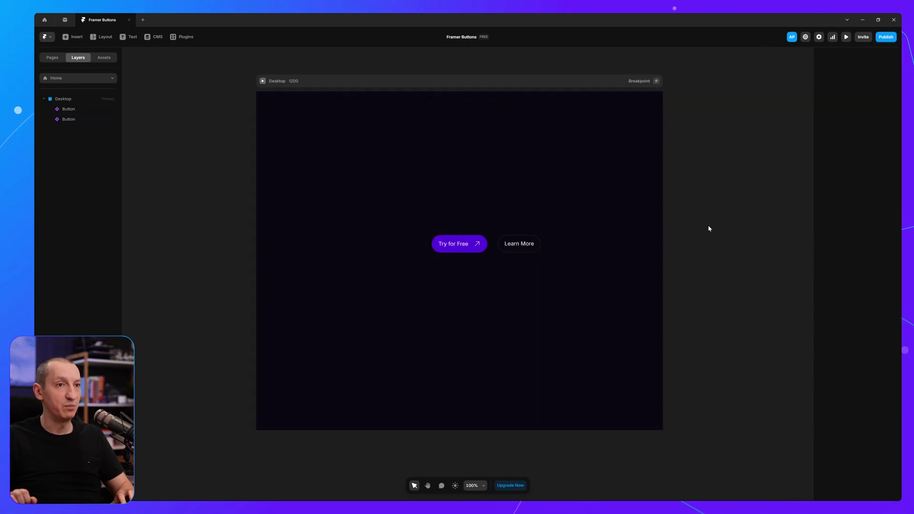
{"action": "double_click", "coordinate": [459, 247]}
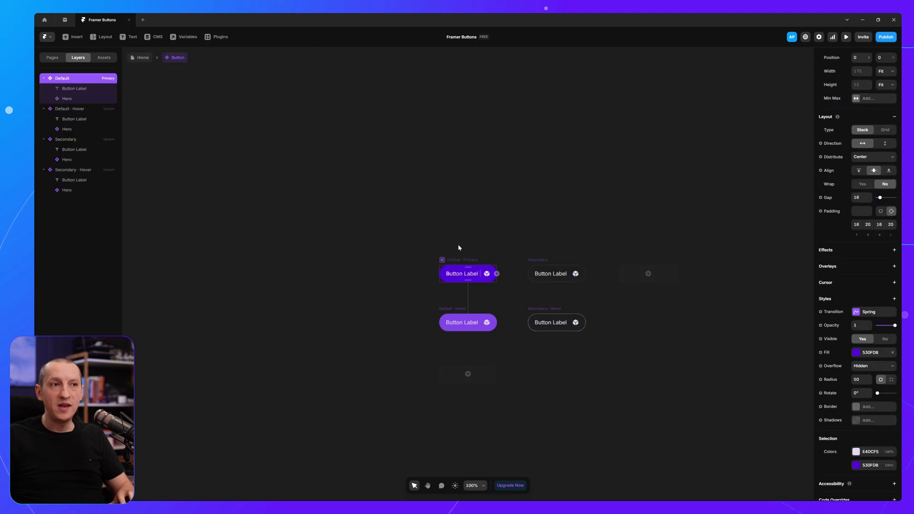
{"action": "left_click", "coordinate": [570, 224]}
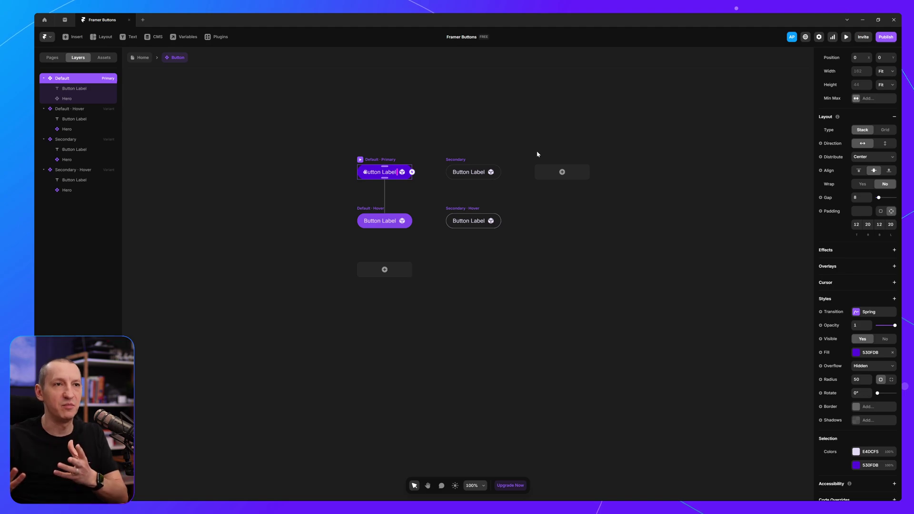
{"action": "left_click", "coordinate": [507, 141]}
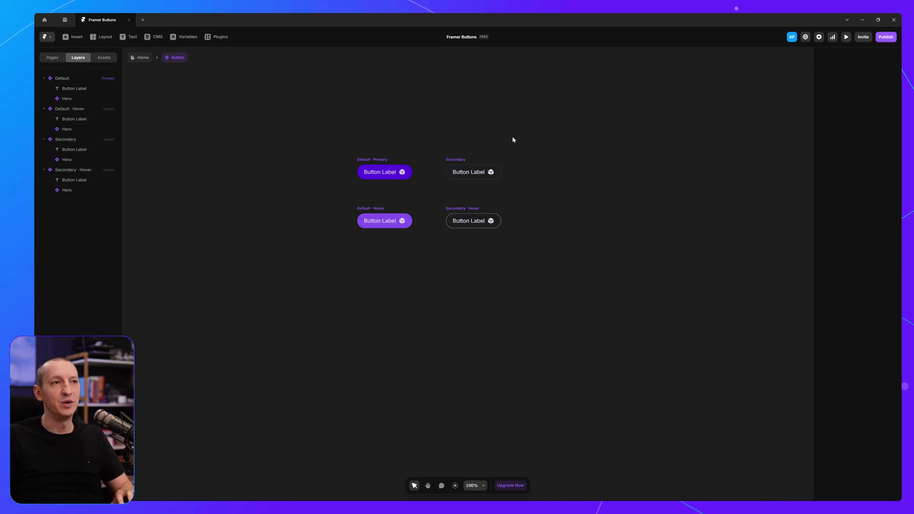
{"action": "scroll", "coordinate": [524, 141], "scroll_direction": "up", "scroll_amount": 2}
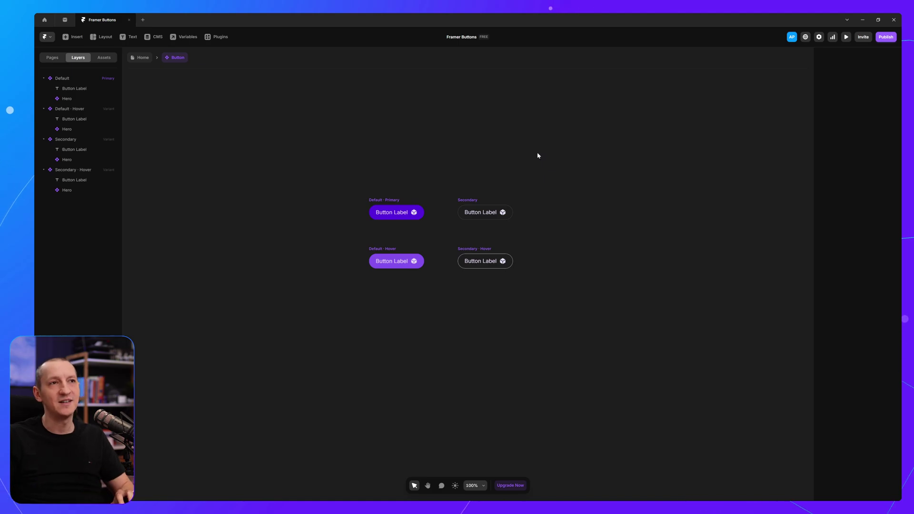
{"action": "key", "text": "Escape"}
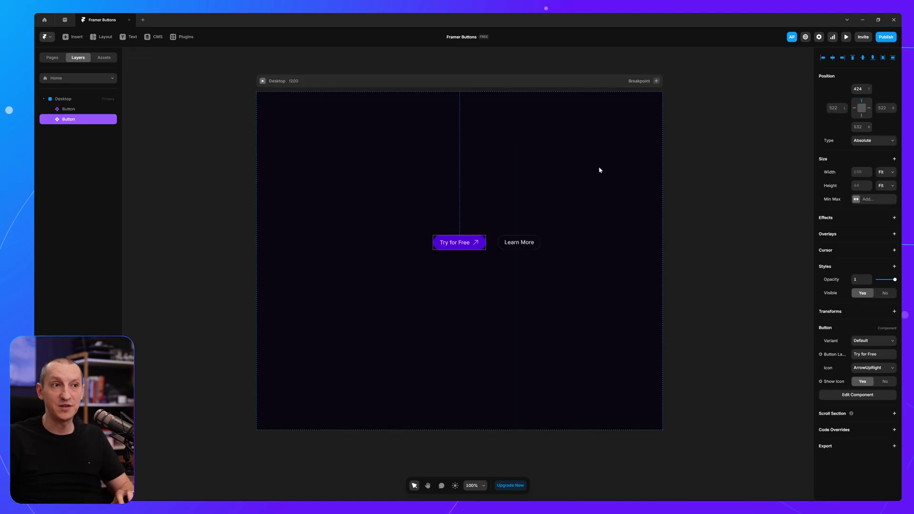